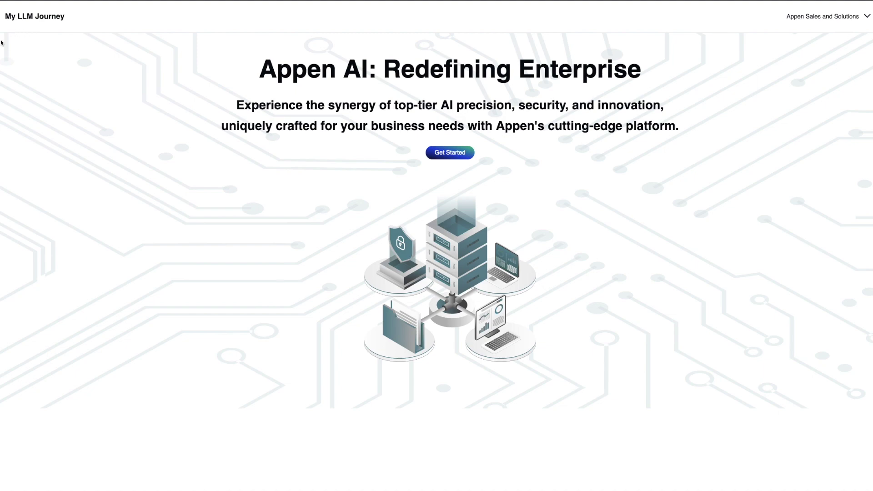
# Open the model list and examine the ChatGPT template in the new model form, closing the form without saving
pyautogui.click(9, 40)
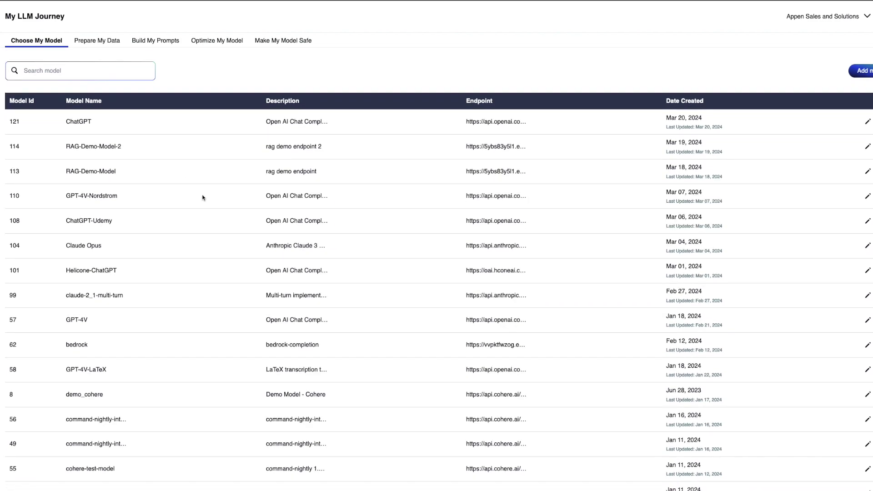
pyautogui.click(859, 79)
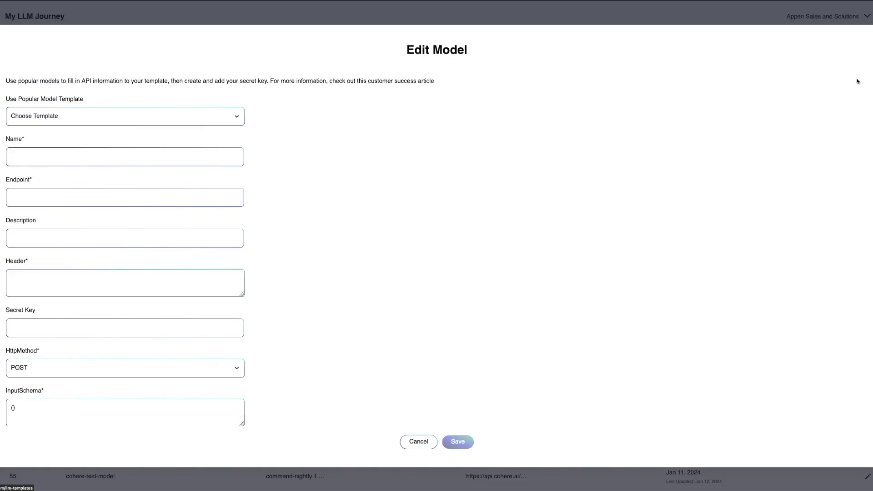
pyautogui.click(151, 121)
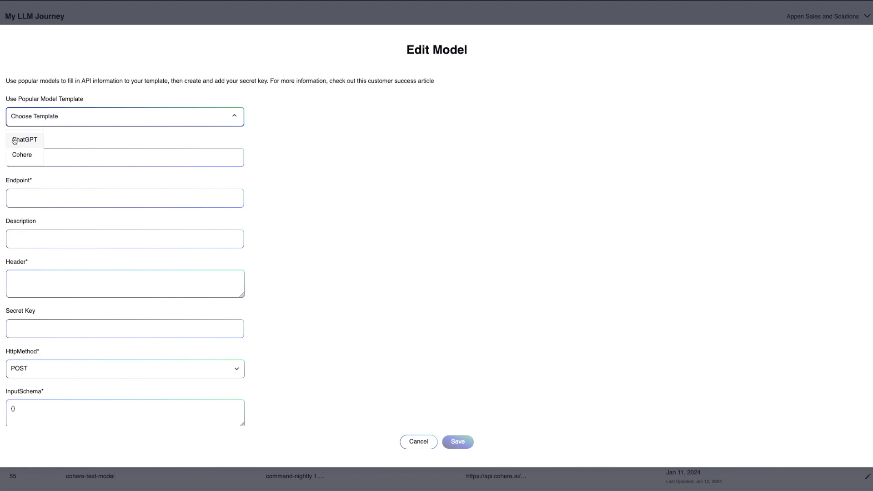
pyautogui.click(30, 142)
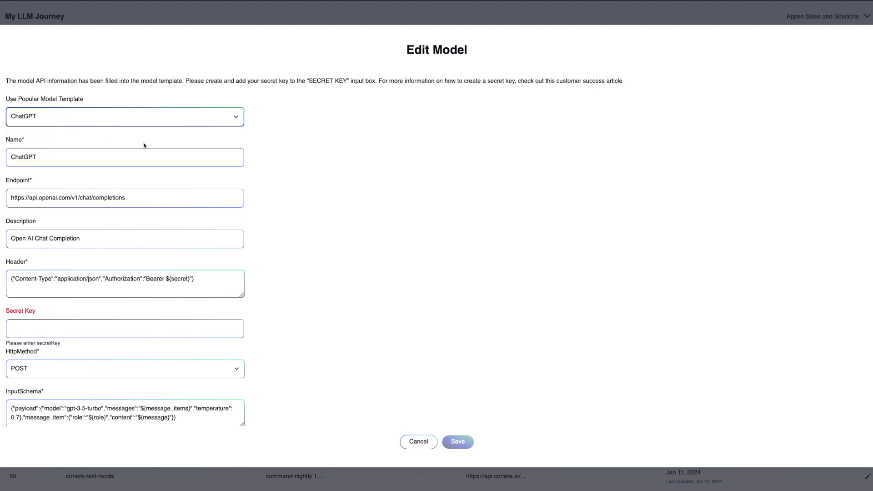
pyautogui.scroll(-1, 109, 295)
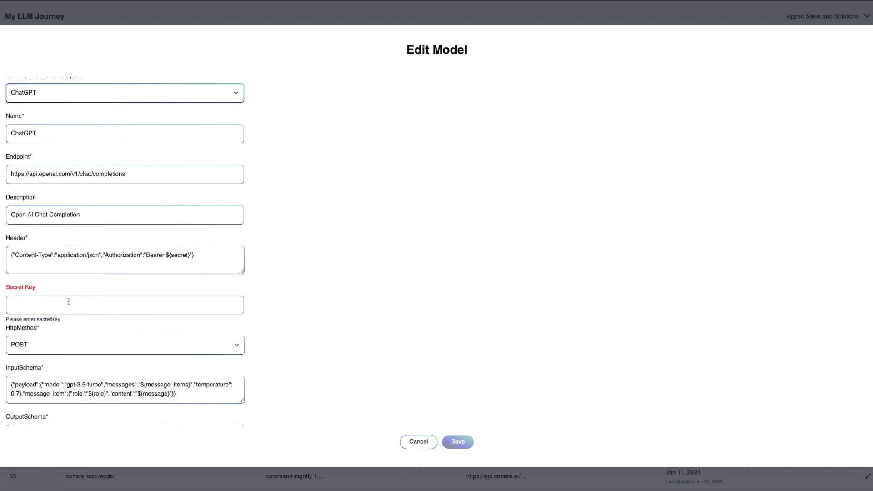
pyautogui.scroll(-1, 74, 300)
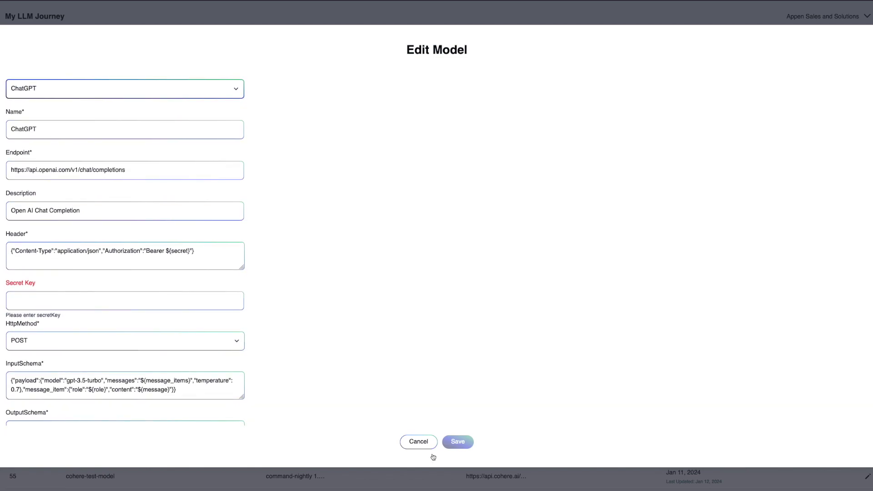
pyautogui.click(418, 441)
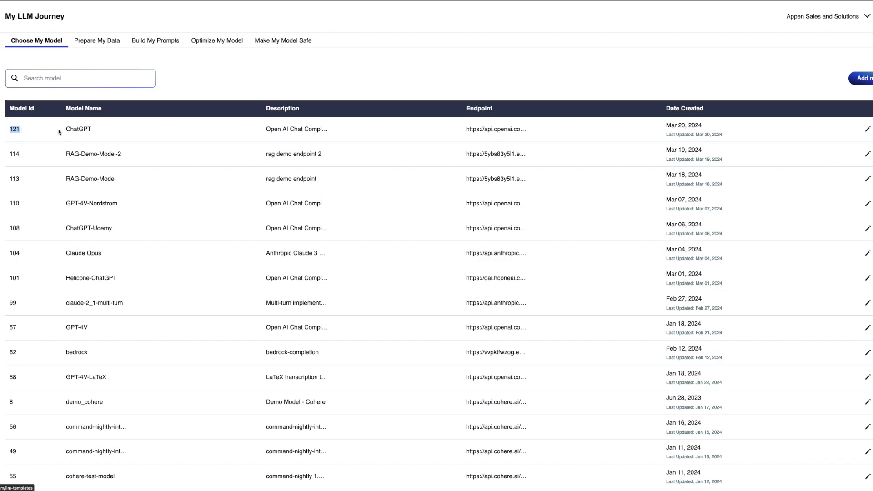
# Look through the list of configured models and their IDs, including ChatGPT and Anthropic Claude 2.1
pyautogui.click(46, 132)
pyautogui.scroll(-6, 114, 187)
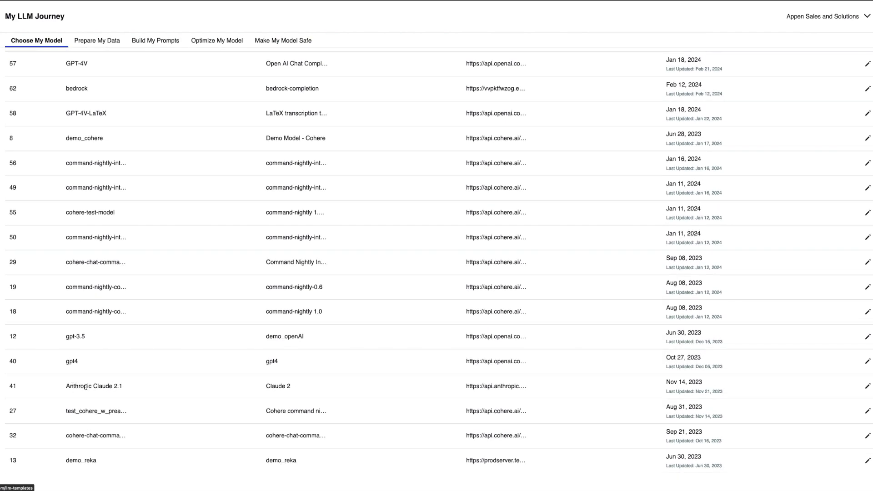
pyautogui.click(19, 385)
pyautogui.scroll(3, 134, 375)
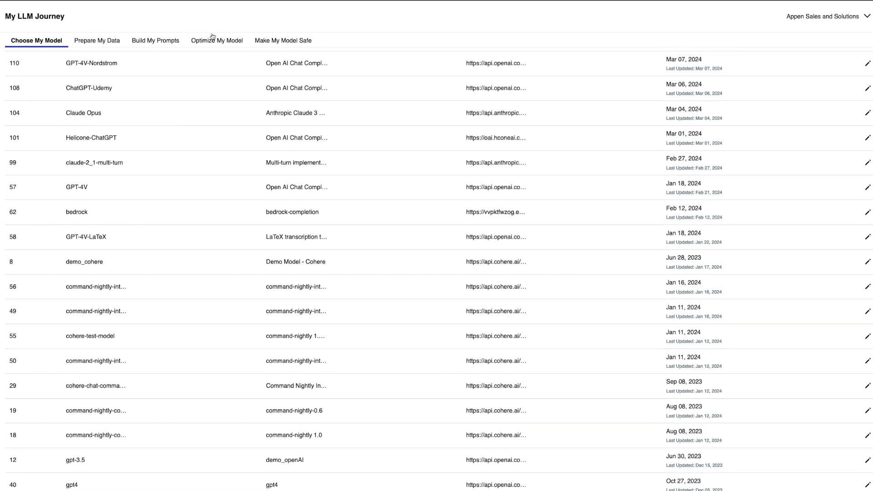
# Open the A/B Evaluation on Live Model Responses template under Optimize My Model and review its instructions and judgment preview
pyautogui.click(210, 41)
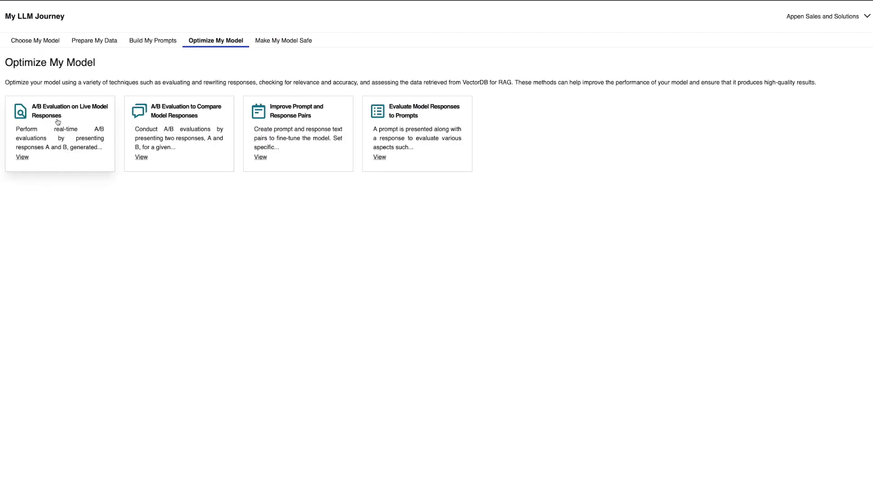
pyautogui.click(61, 131)
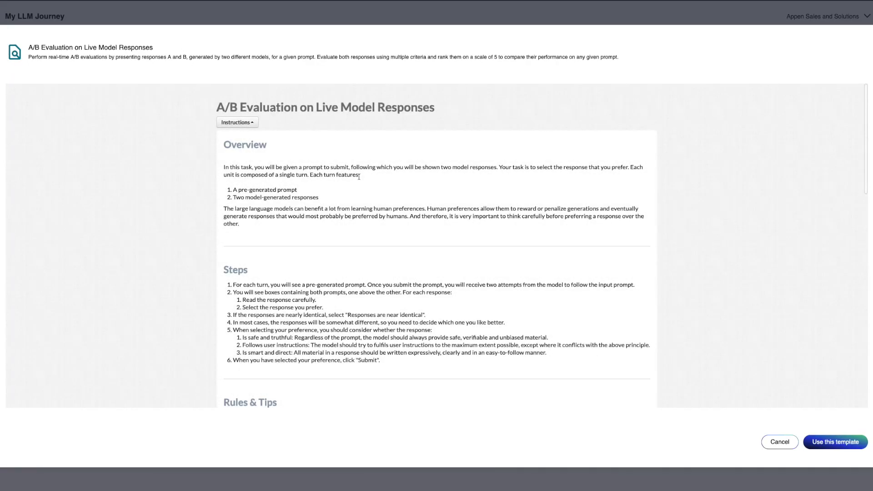
pyautogui.scroll(-3, 197, 198)
pyautogui.scroll(-8, 198, 196)
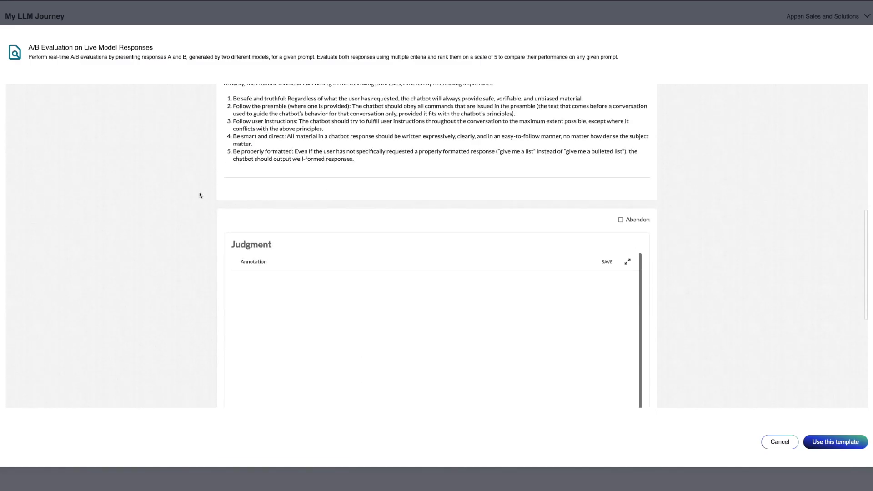
pyautogui.scroll(5, 260, 142)
pyautogui.scroll(2, 260, 142)
pyautogui.scroll(-9, 217, 169)
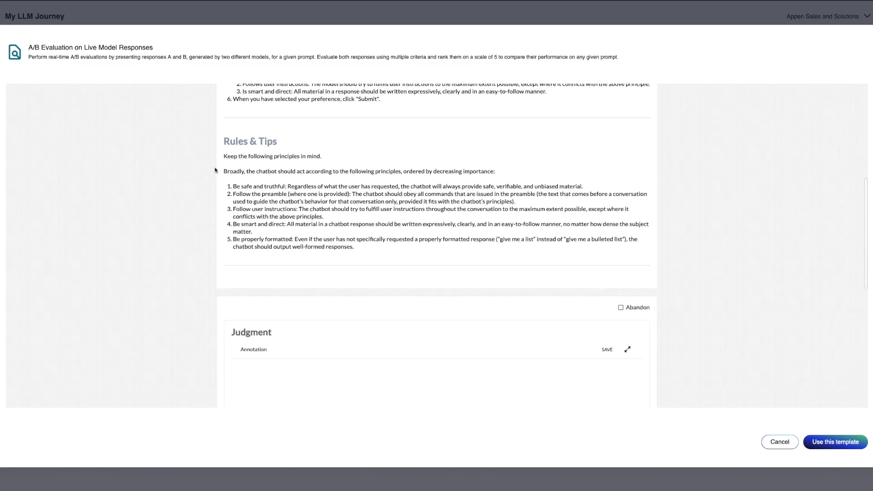
pyautogui.scroll(-1, 391, 352)
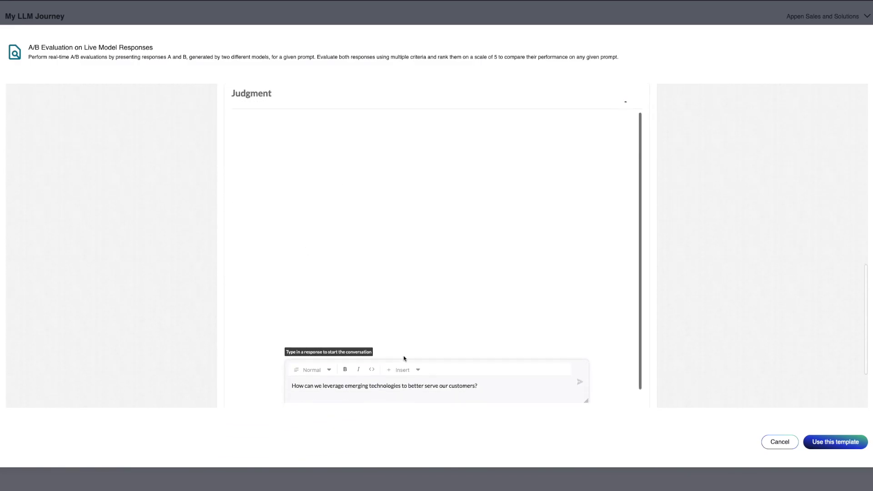
# Create a project from this template named "Demo A/B Evaluation on Live Model Responses", with sample data included
pyautogui.click(828, 443)
pyautogui.click(355, 223)
pyautogui.moveTo(349, 184); pyautogui.dragTo(479, 189)
pyautogui.hotkey('ctrl', 'c')
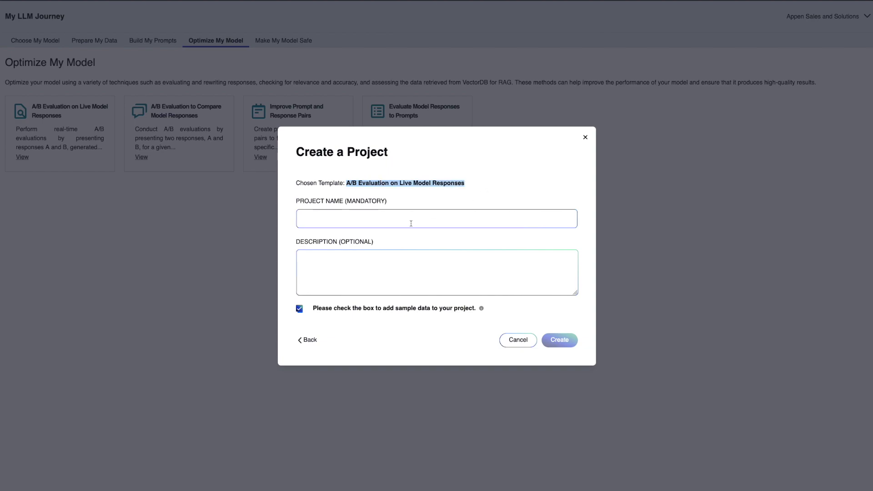
pyautogui.click(410, 223)
pyautogui.write('Demo')
pyautogui.hotkey('ctrl', 'v')
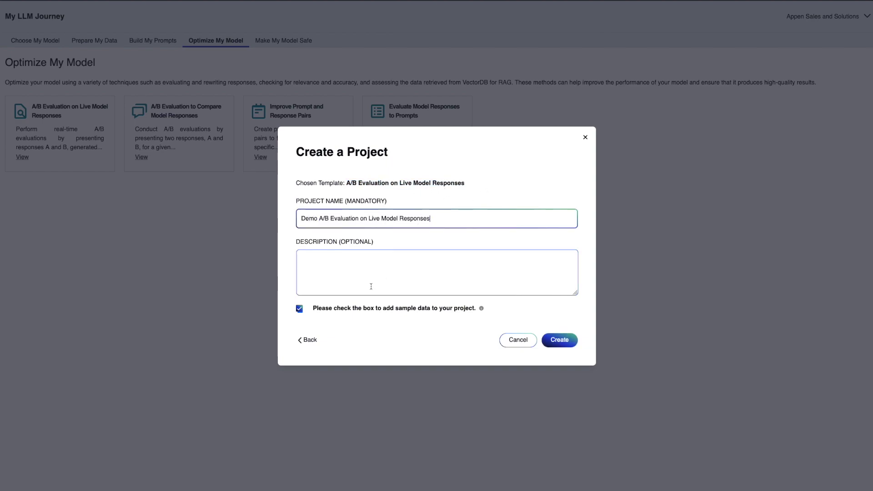
pyautogui.click(560, 340)
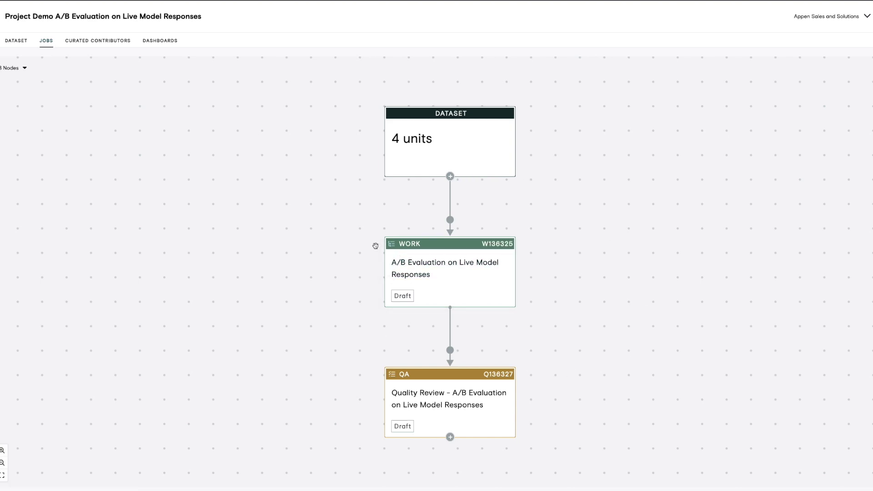
# Open the project's dataset and show the source columns to review the prompt of each unit
pyautogui.click(18, 42)
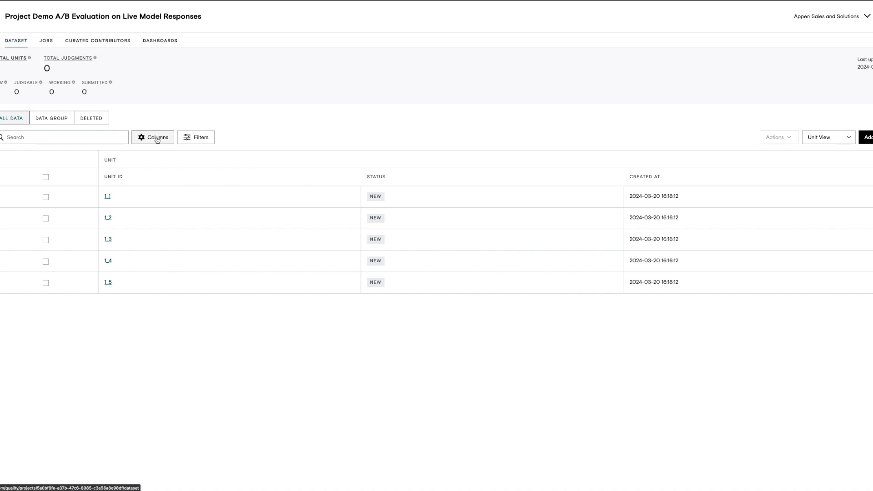
pyautogui.click(165, 138)
pyautogui.click(148, 205)
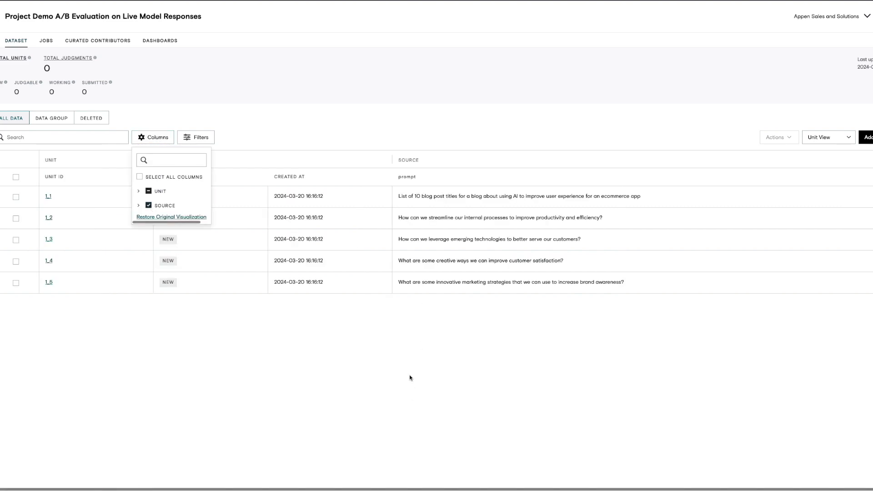
pyautogui.hscroll(1, 439, 210)
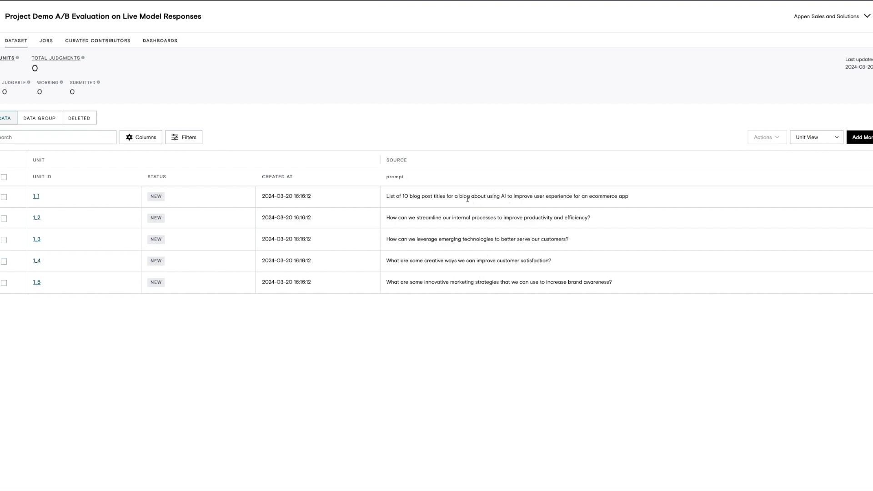
pyautogui.hscroll(-2, 451, 195)
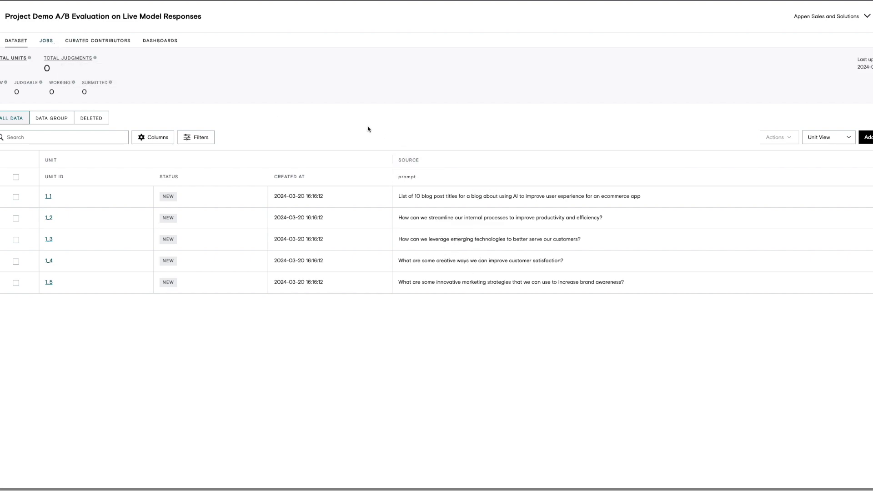
# Return to the project's jobs and open the A/B Evaluation on Live Model Responses work job
pyautogui.click(46, 41)
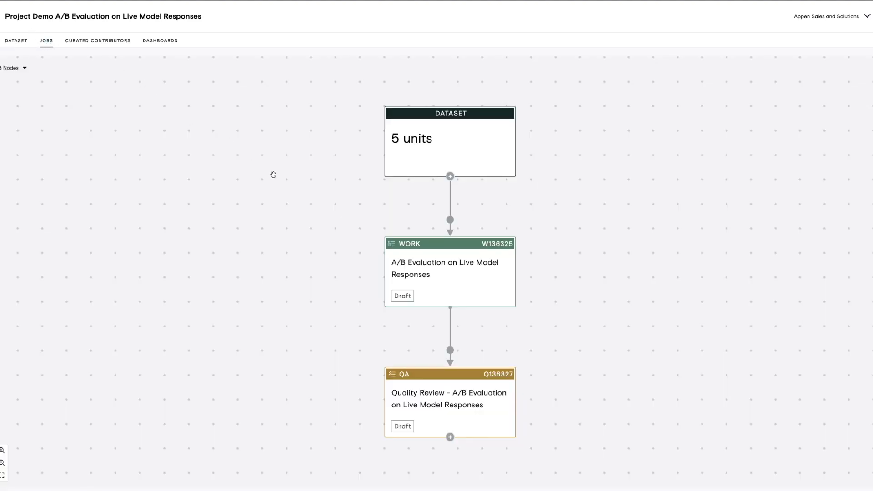
pyautogui.click(421, 264)
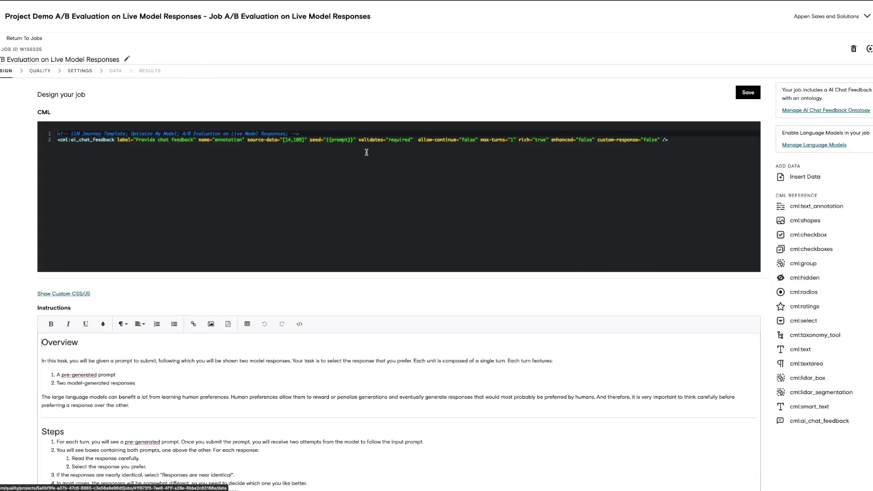
pyautogui.click(284, 140)
pyautogui.moveTo(286, 139); pyautogui.dragTo(303, 140)
pyautogui.click(297, 140)
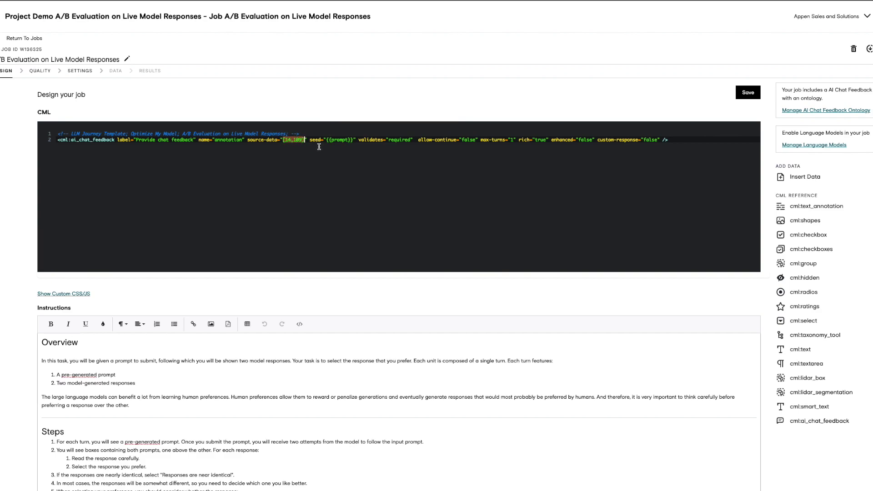
pyautogui.click(283, 139)
pyautogui.moveTo(286, 140); pyautogui.dragTo(301, 139)
pyautogui.write('1')
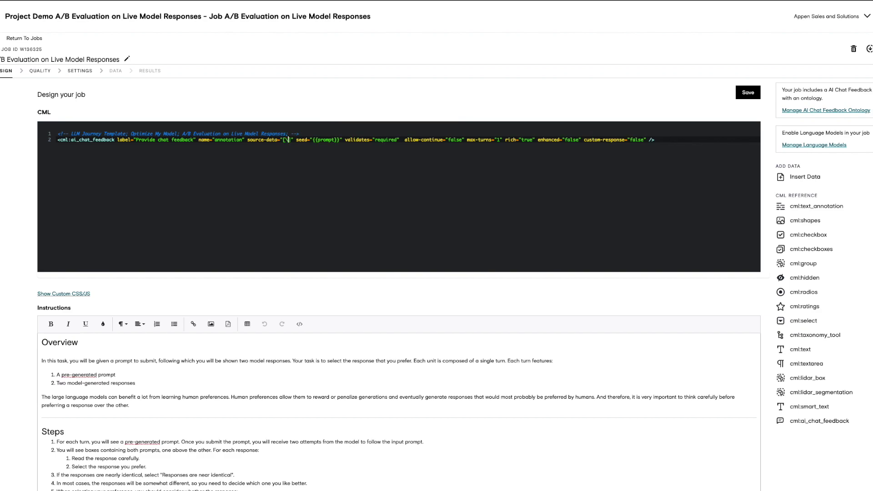
pyautogui.press('BackSpace')
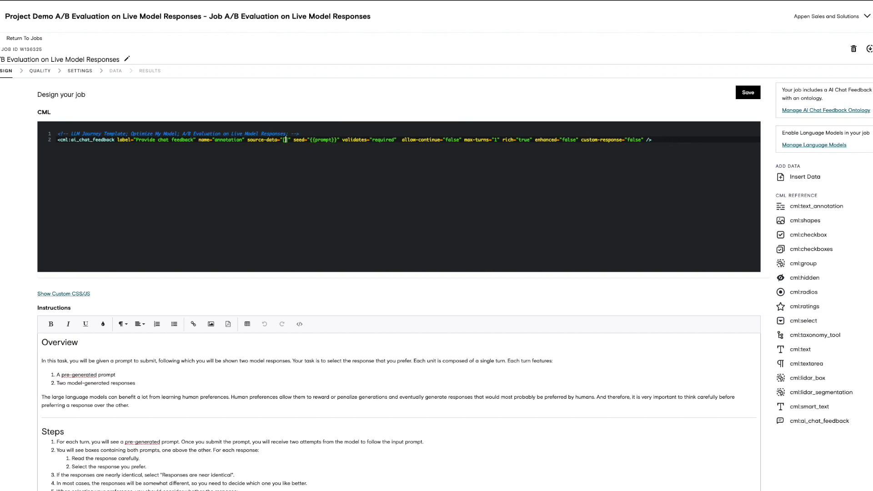
# Discard the unsaved CML changes, then enable the language models ChatGPT (121) and claude-2_1-multi-turn (99) for the job and save
pyautogui.click(790, 146)
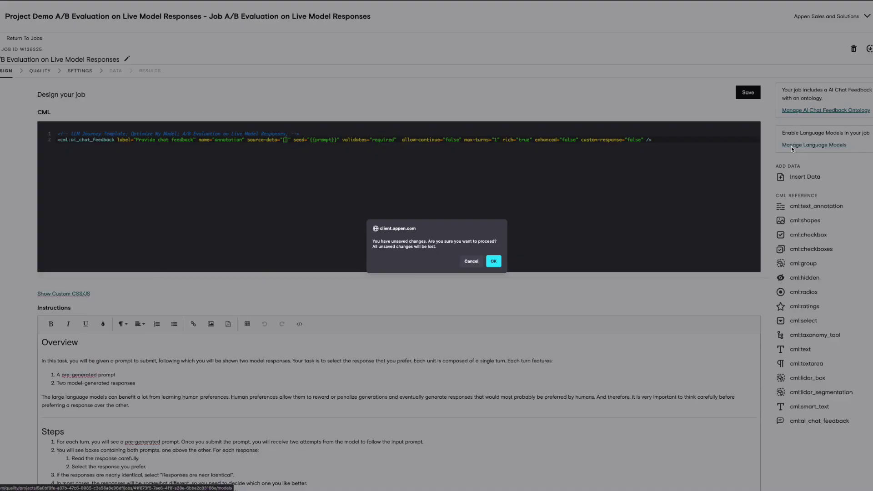
pyautogui.click(496, 261)
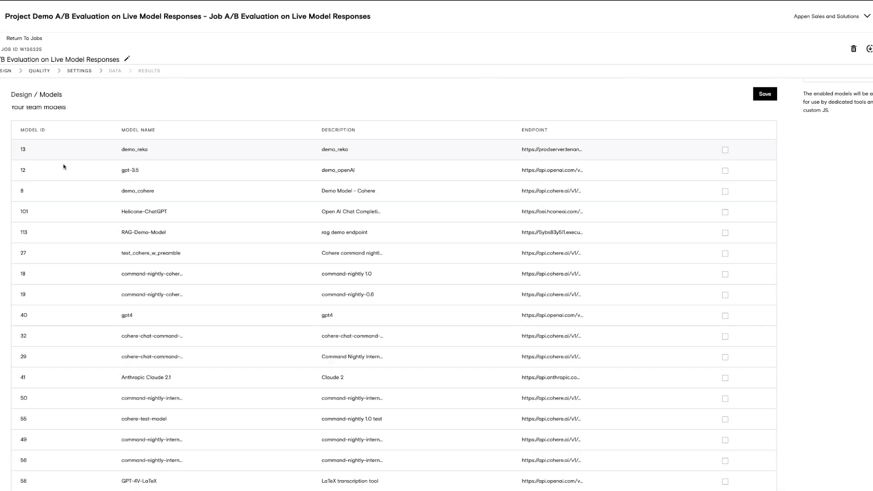
pyautogui.scroll(-5, 111, 232)
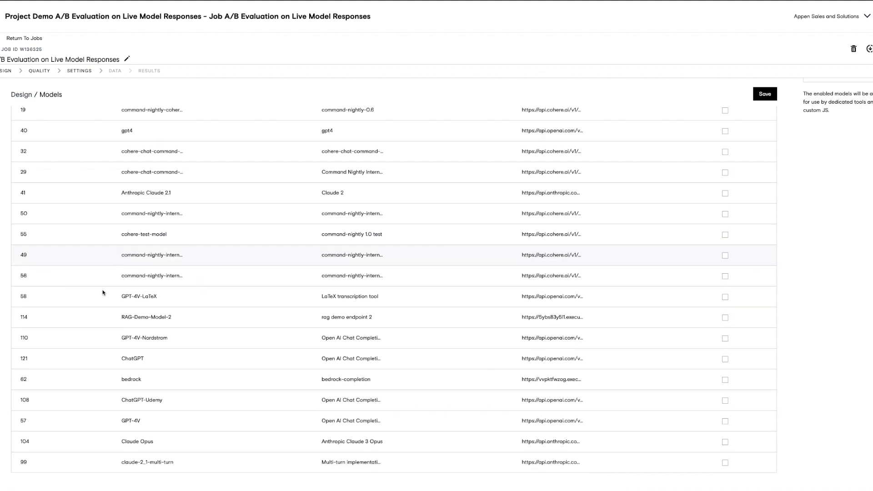
pyautogui.click(725, 359)
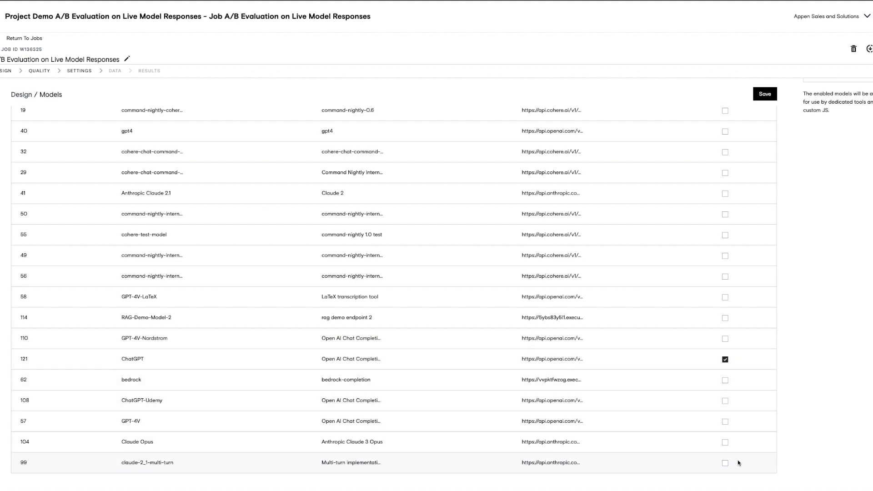
pyautogui.click(725, 463)
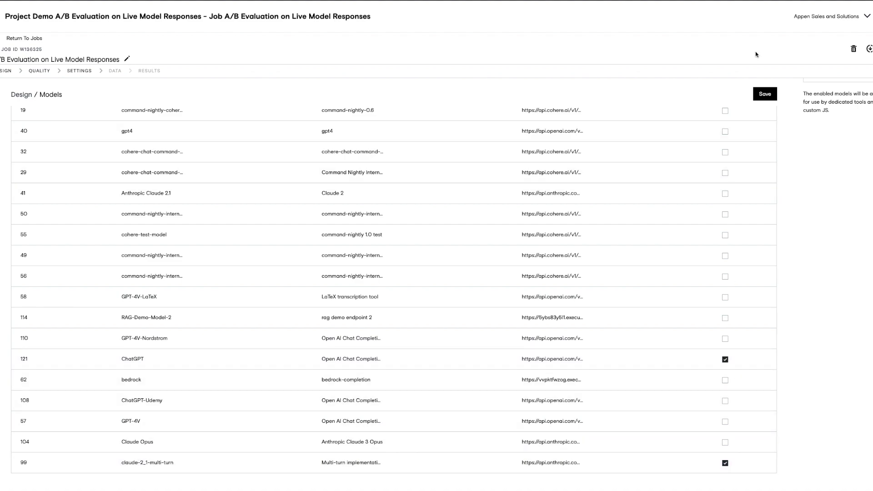
pyautogui.click(763, 96)
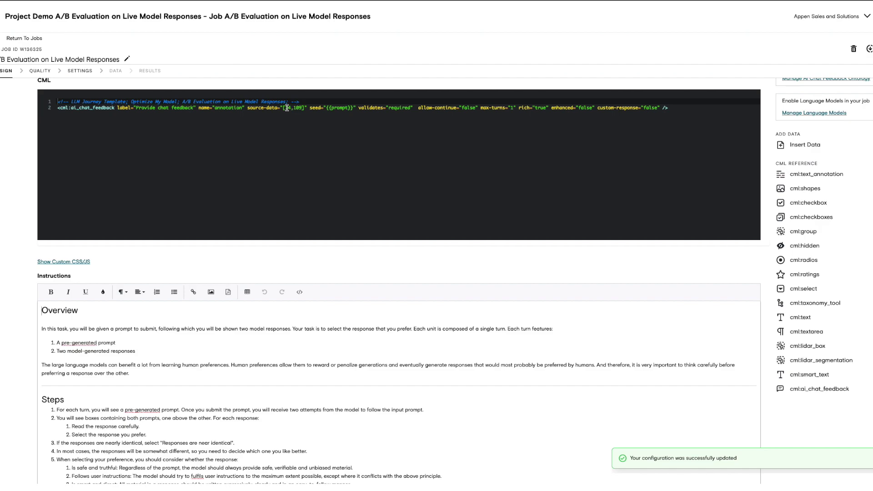
# Set the source-data attribute of the cml:ai_chat_feedback tag to the model IDs [99,121]
pyautogui.moveTo(287, 108); pyautogui.dragTo(299, 107)
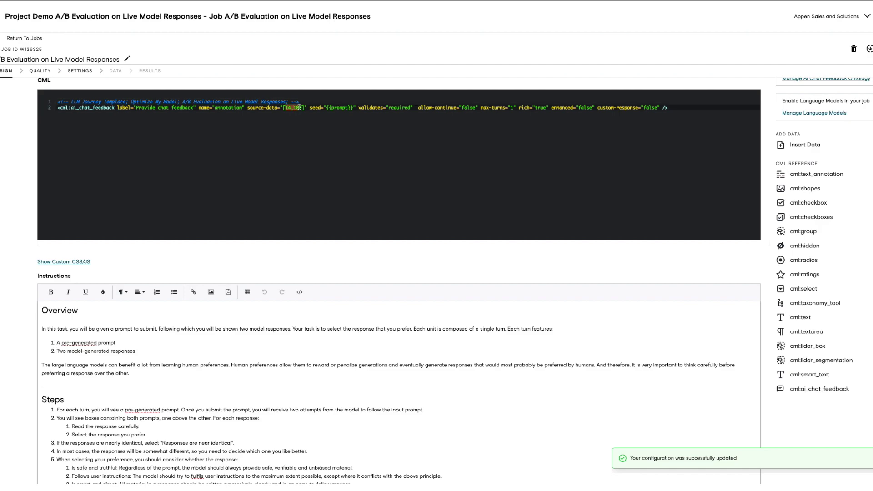
pyautogui.write('99,121')
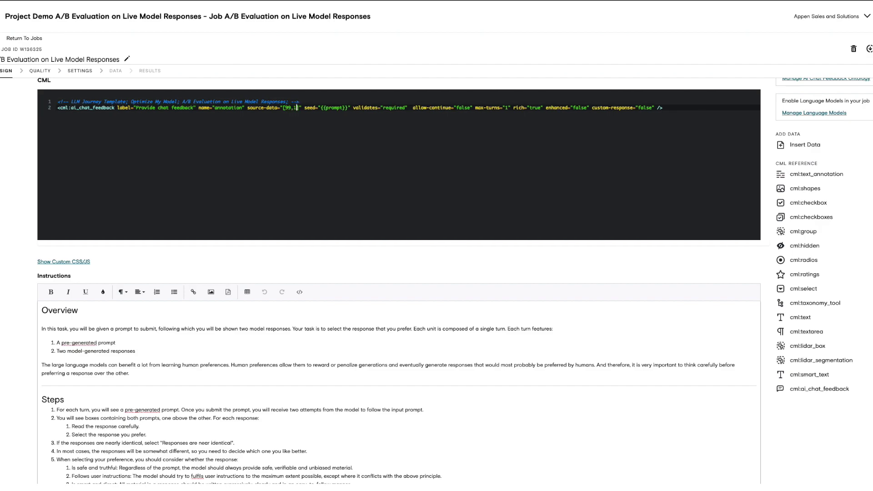
pyautogui.moveTo(284, 107); pyautogui.dragTo(301, 108)
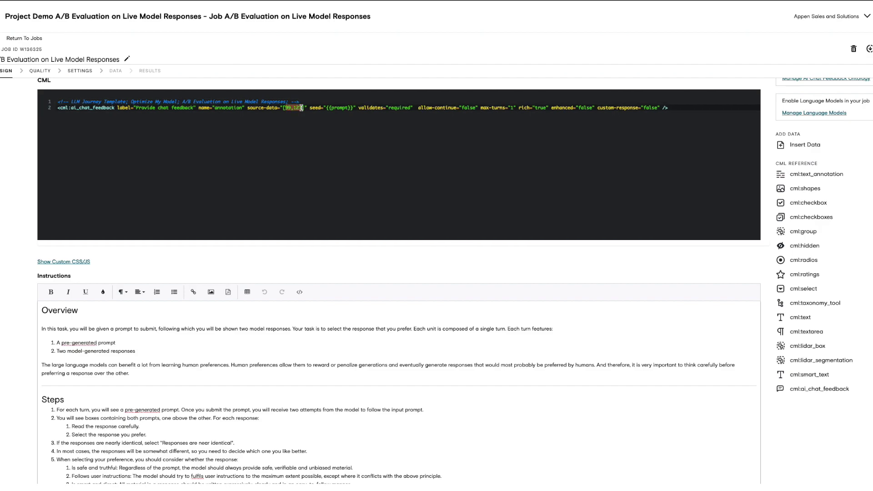
# Review the source-data, seed, allow-continue and max-turns attributes of the cml:ai_chat_feedback tag in the CML
pyautogui.click(224, 165)
pyautogui.moveTo(308, 109); pyautogui.dragTo(353, 109)
pyautogui.doubleClick(338, 107)
pyautogui.doubleClick(317, 108)
pyautogui.click(379, 108)
pyautogui.moveTo(418, 108); pyautogui.dragTo(474, 108)
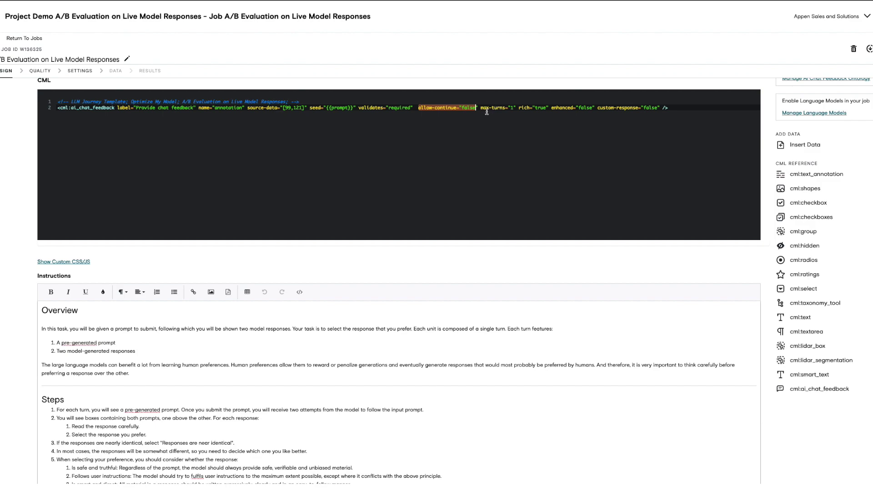
pyautogui.click(483, 118)
pyautogui.moveTo(496, 109); pyautogui.dragTo(515, 107)
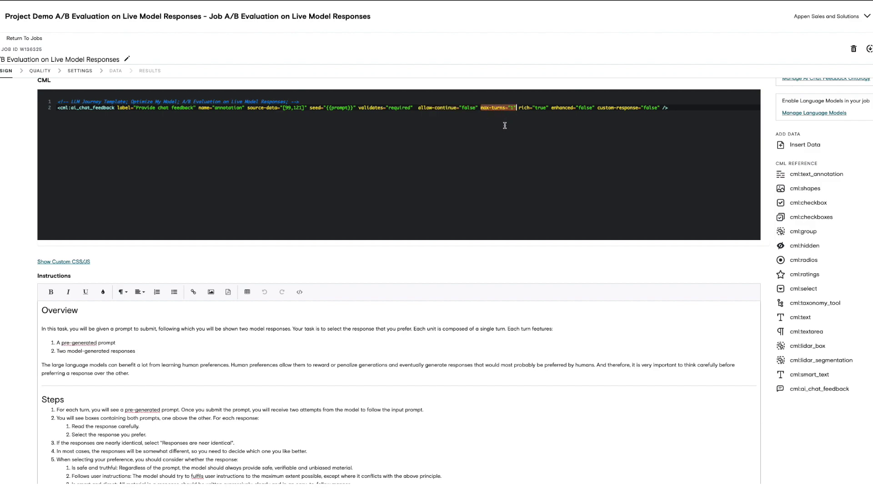
pyautogui.click(587, 108)
pyautogui.press('End')
# Save the job design and open a preview of the job
pyautogui.scroll(1, 574, 129)
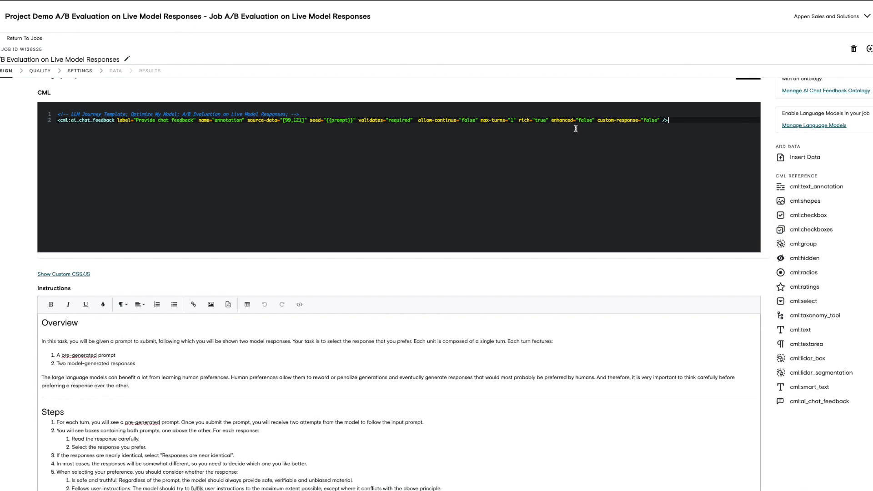
pyautogui.scroll(1, 576, 132)
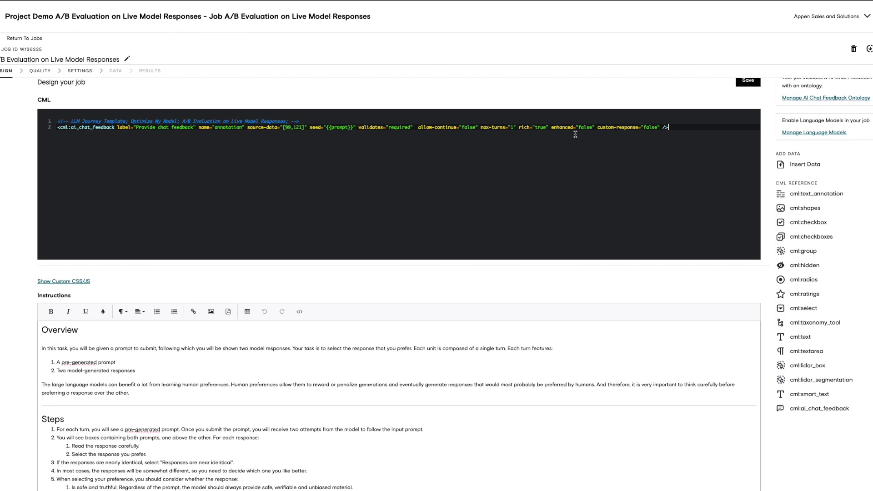
pyautogui.click(747, 80)
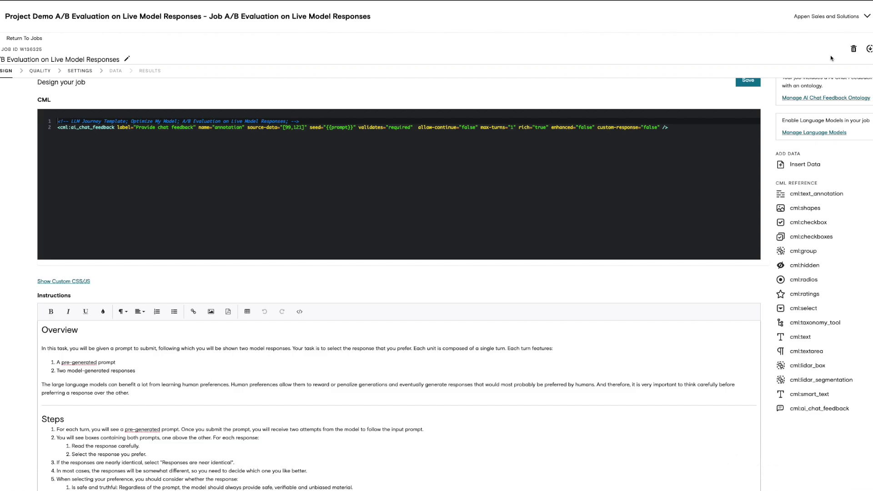
pyautogui.click(868, 49)
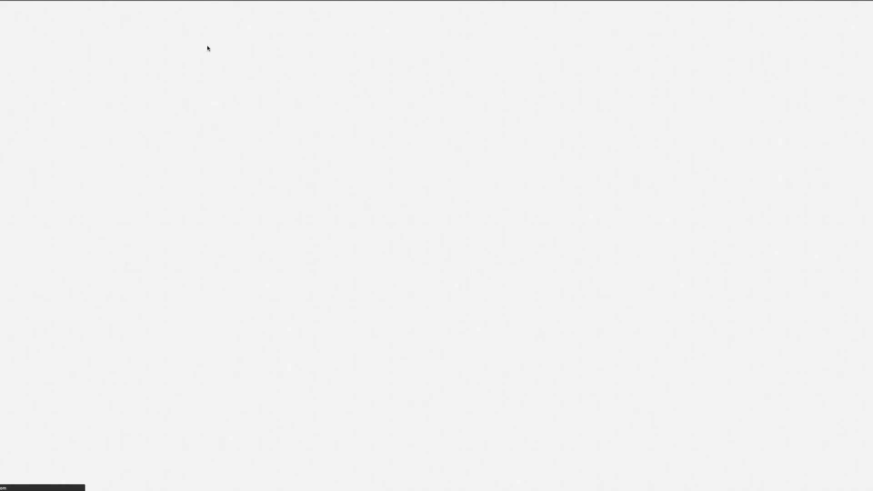
# Submit the pre-generated prompt in the Judgment section of the preview to request the two model responses
pyautogui.scroll(-6, 210, 94)
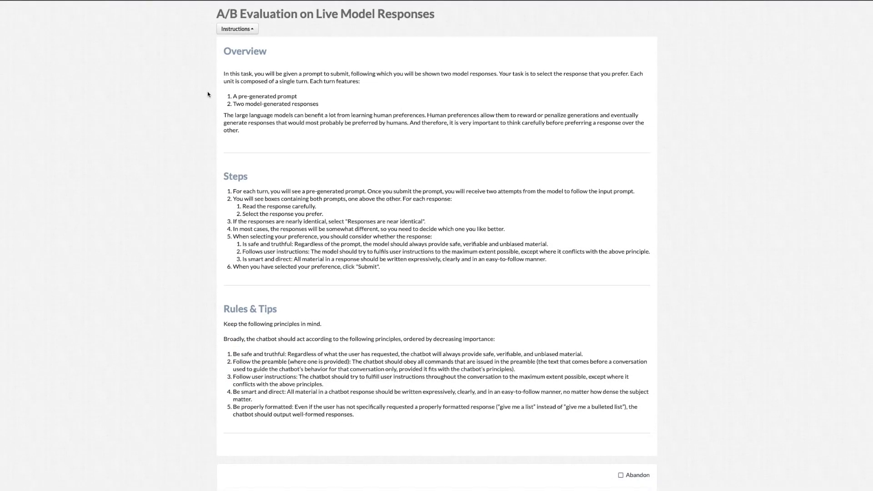
pyautogui.scroll(-2, 199, 107)
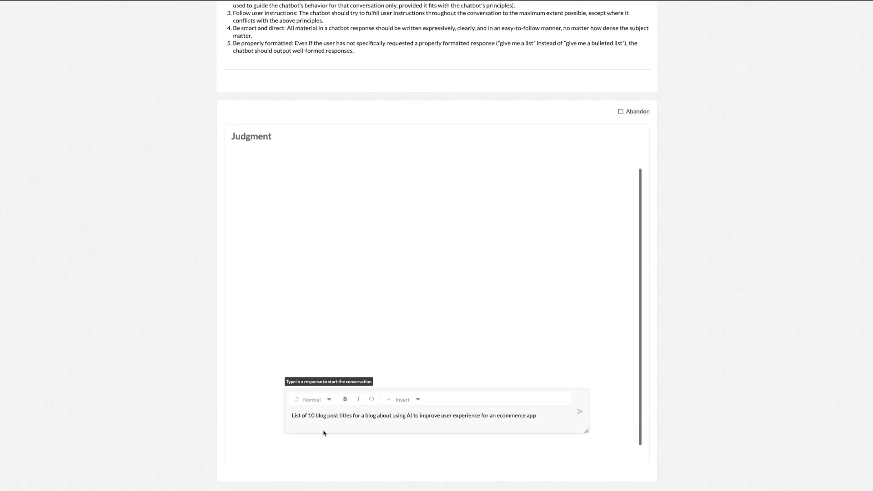
pyautogui.click(579, 412)
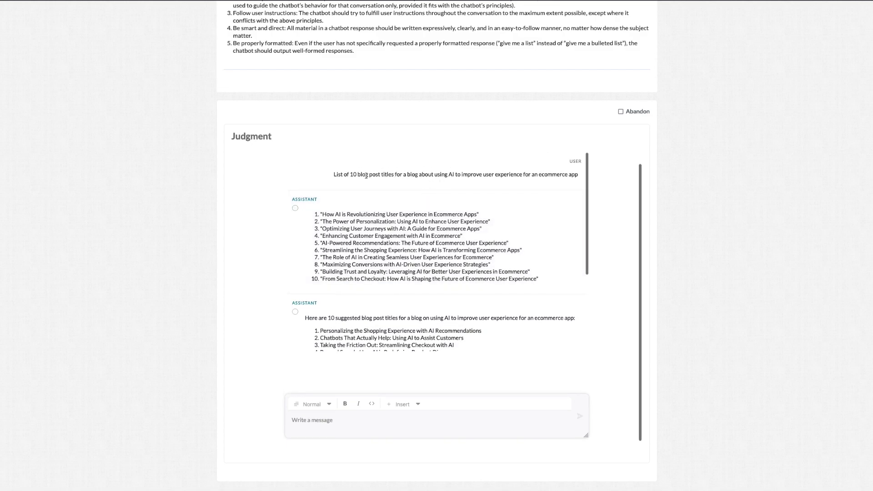
# Select the second assistant response as the preferred one and compare both responses down to the near-identical option
pyautogui.scroll(-2, 487, 171)
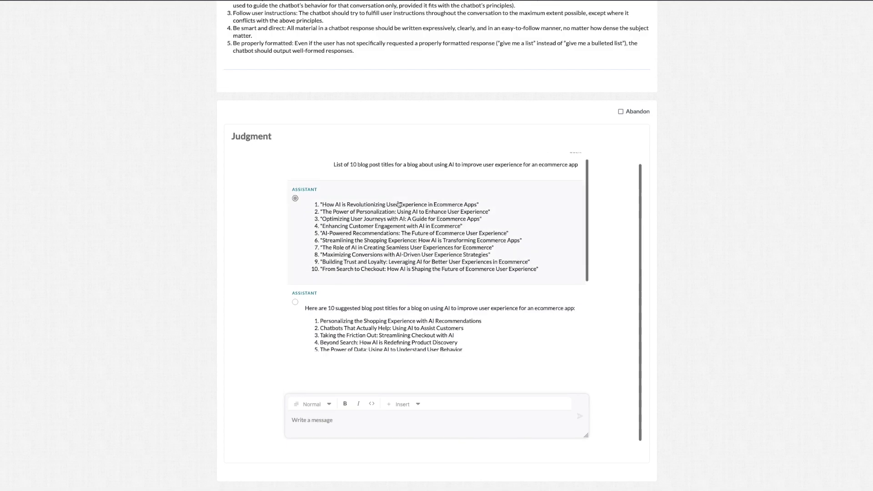
pyautogui.scroll(-2, 409, 237)
pyautogui.click(395, 263)
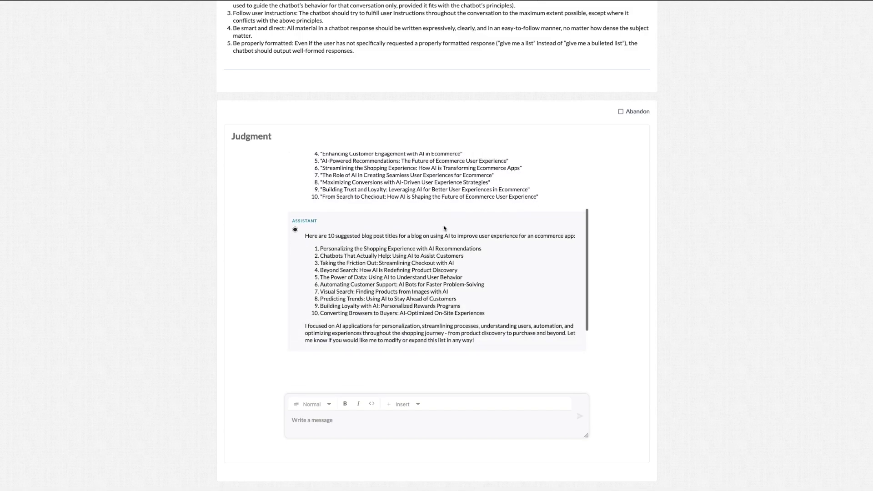
pyautogui.scroll(-1, 425, 220)
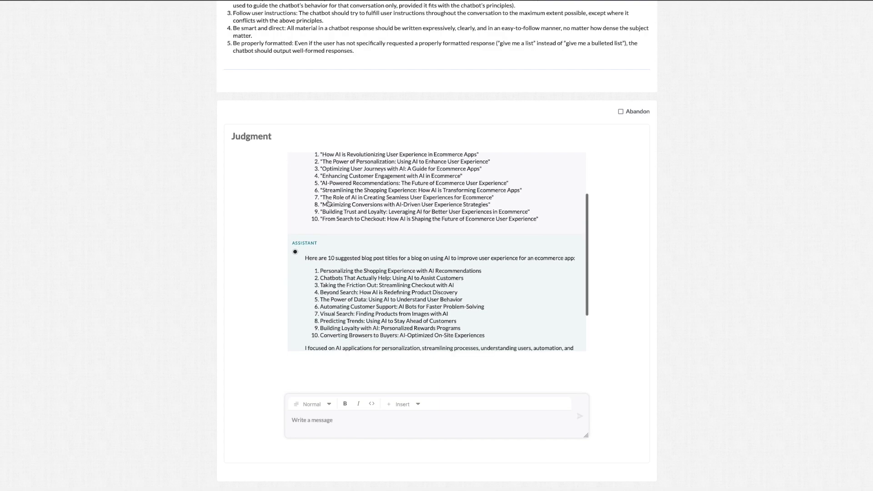
pyautogui.scroll(-1, 424, 246)
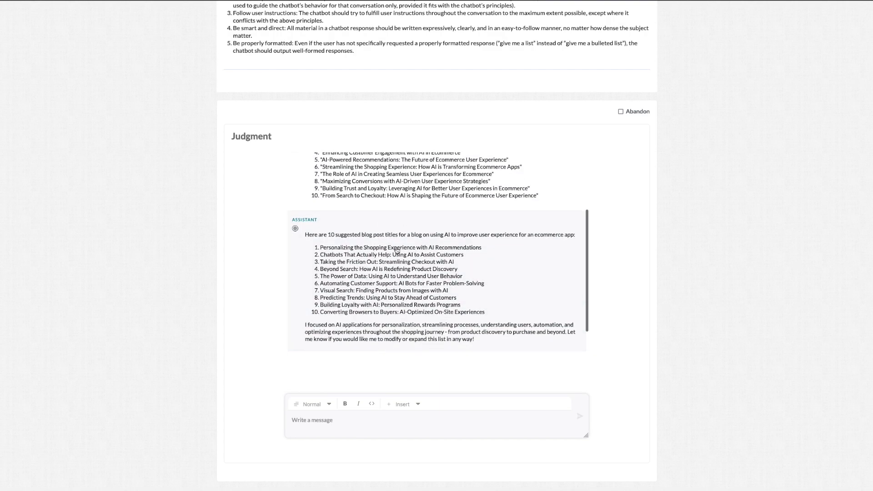
pyautogui.scroll(3, 412, 252)
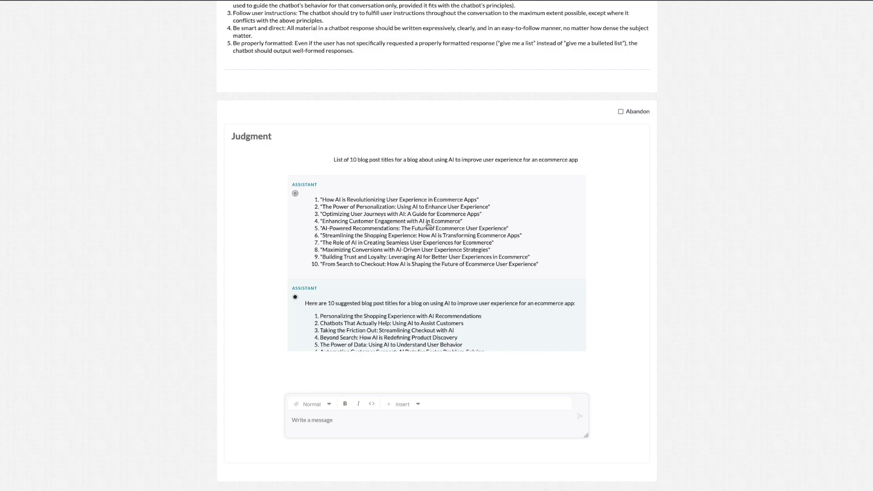
pyautogui.scroll(-2, 370, 210)
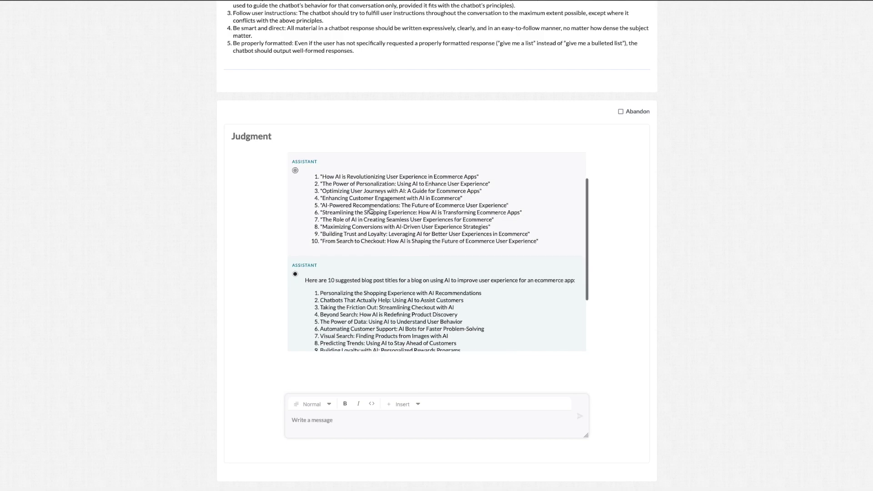
pyautogui.scroll(-1, 407, 207)
pyautogui.scroll(-1, 407, 207)
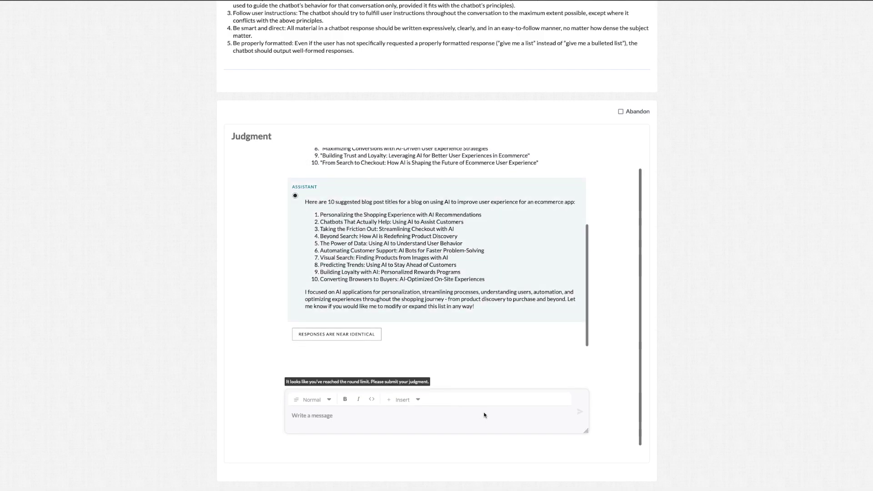
pyautogui.scroll(-1, 482, 416)
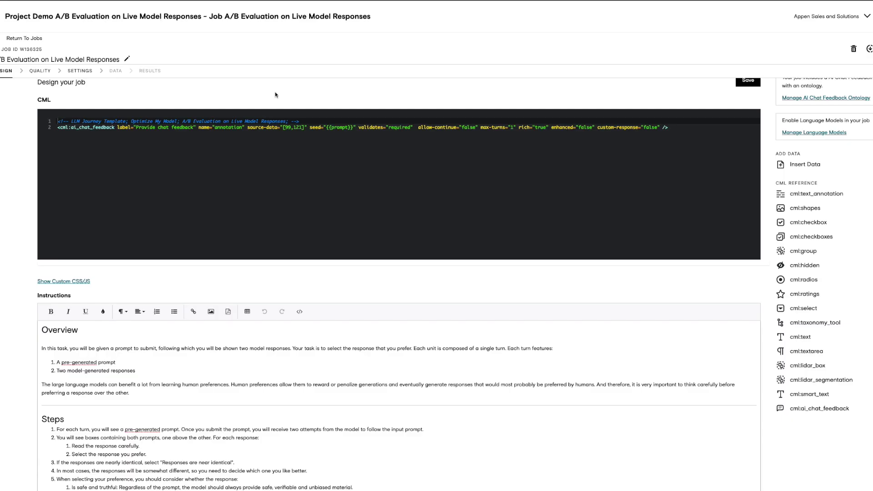
# Open the job's settings and go to the contributor assignment page for the internal workforce
pyautogui.click(78, 71)
pyautogui.scroll(-1, 232, 130)
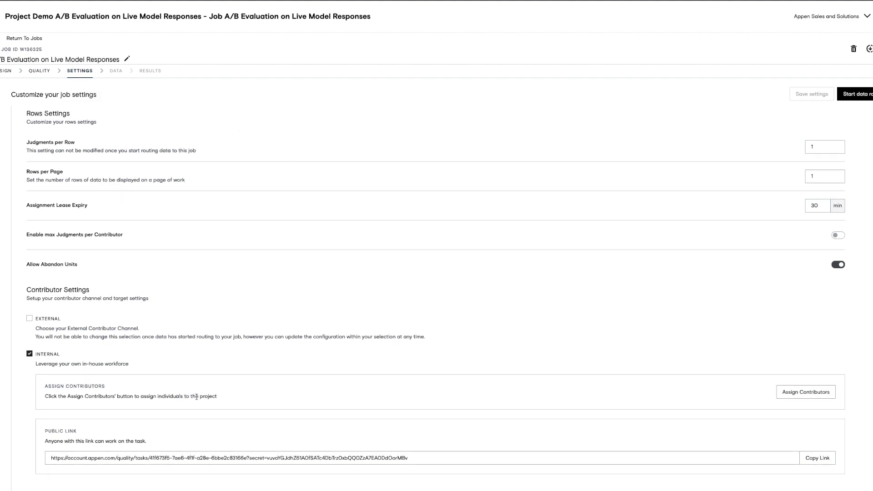
pyautogui.scroll(-1, 296, 378)
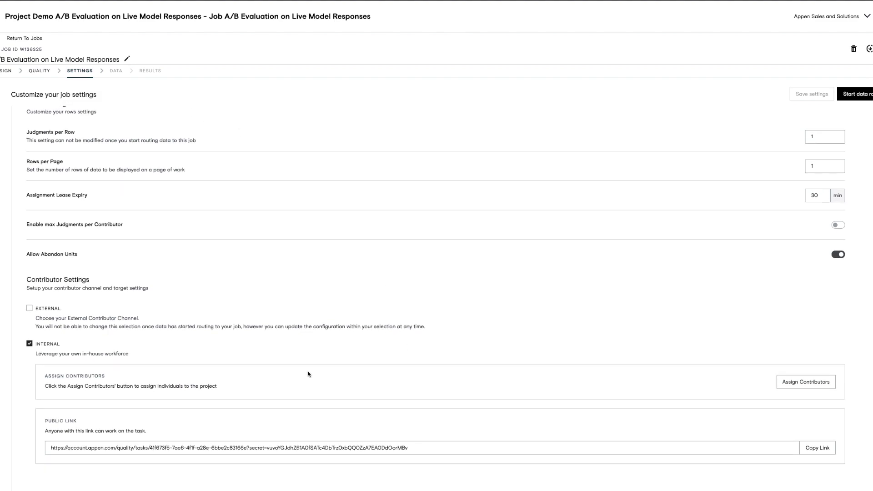
pyautogui.click(790, 383)
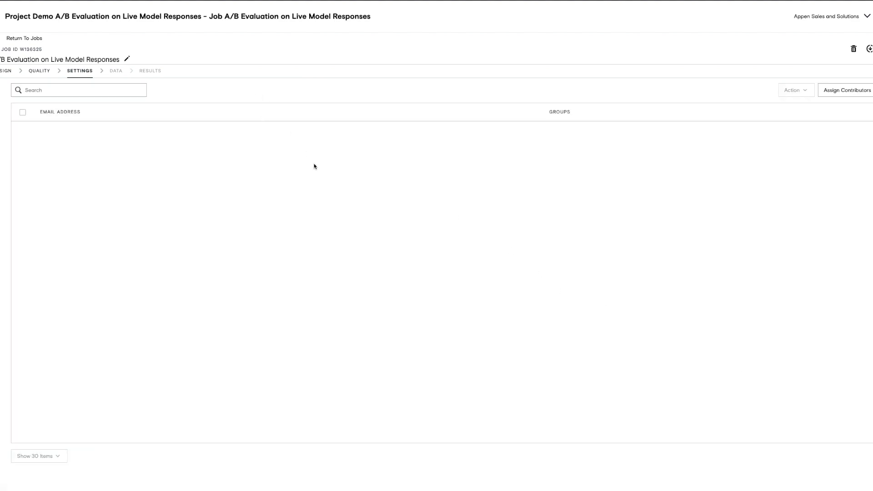
pyautogui.click(846, 90)
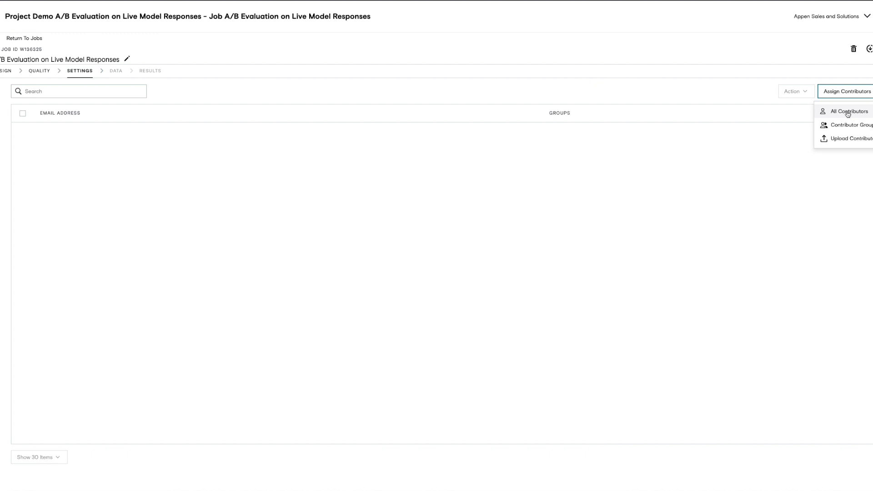
pyautogui.click(666, 95)
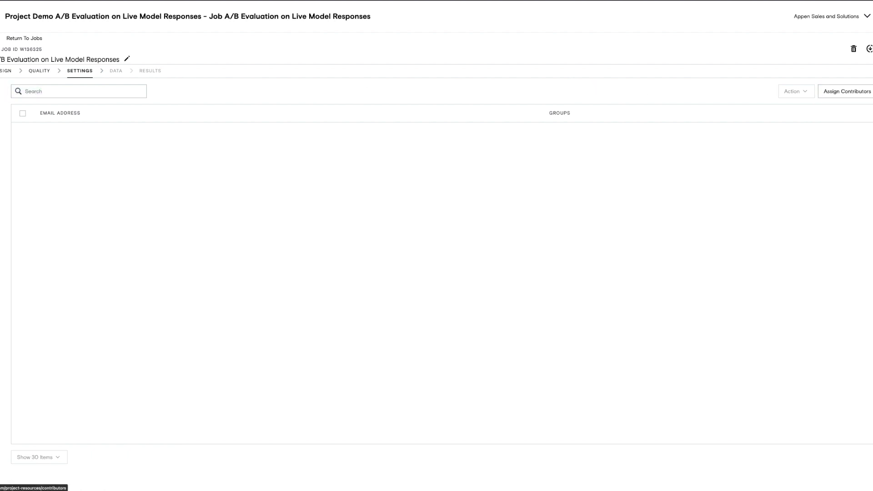
# Review the contributor groups, the list of all contributors and the form for adding contributors in Project Resources
pyautogui.click(0, 78)
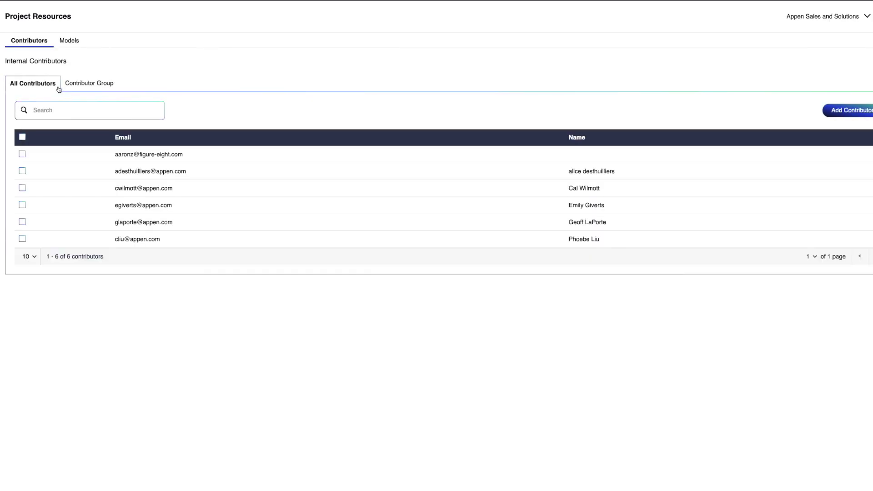
pyautogui.click(98, 88)
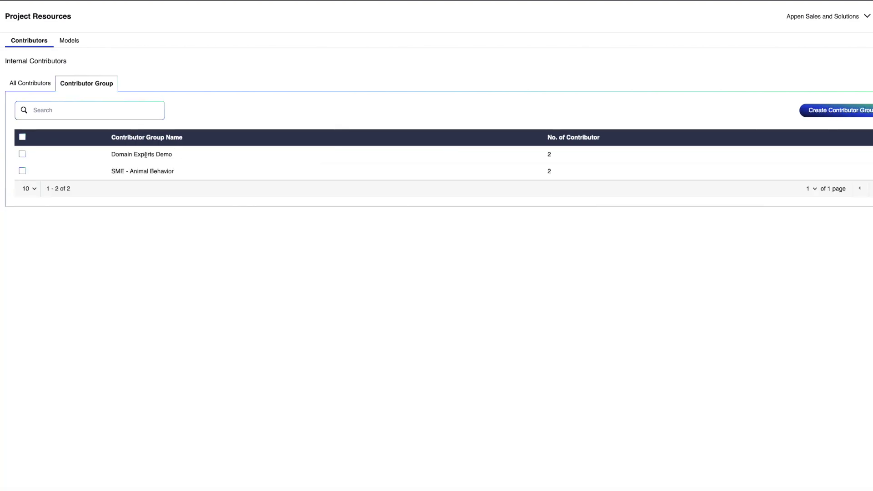
pyautogui.moveTo(130, 153); pyautogui.dragTo(179, 153)
pyautogui.click(181, 150)
pyautogui.click(42, 87)
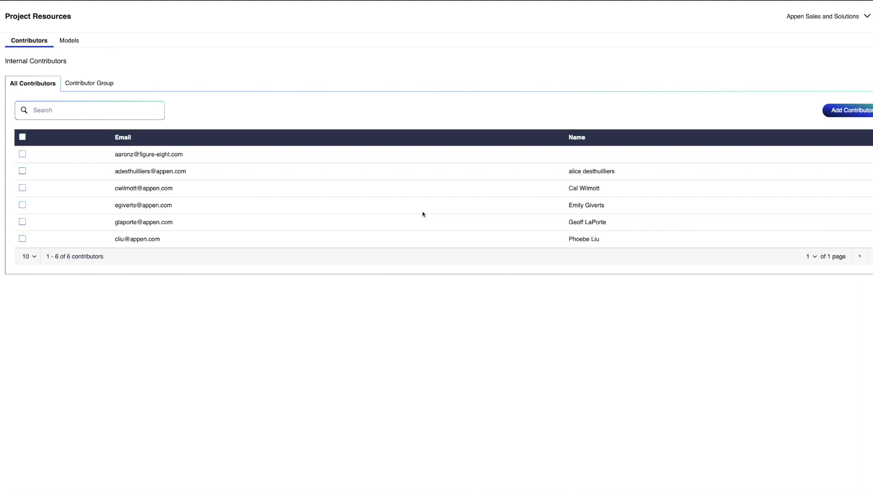
pyautogui.click(855, 114)
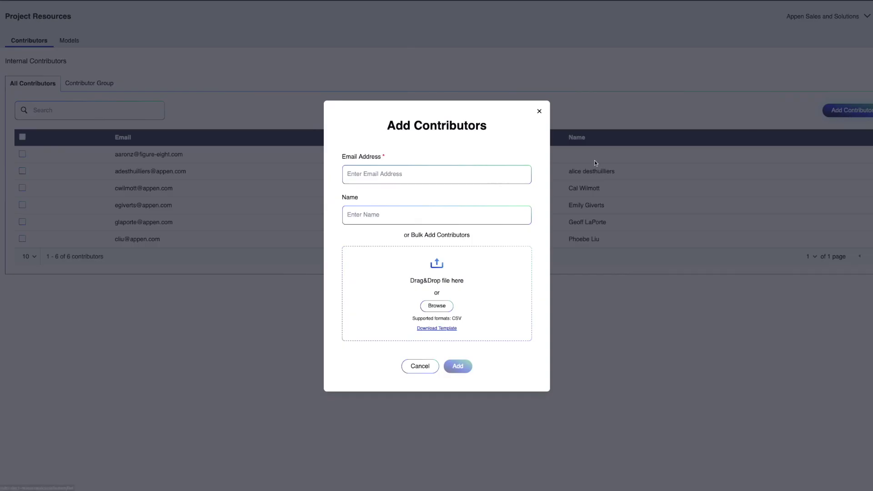
pyautogui.click(417, 178)
pyautogui.press('Tab')
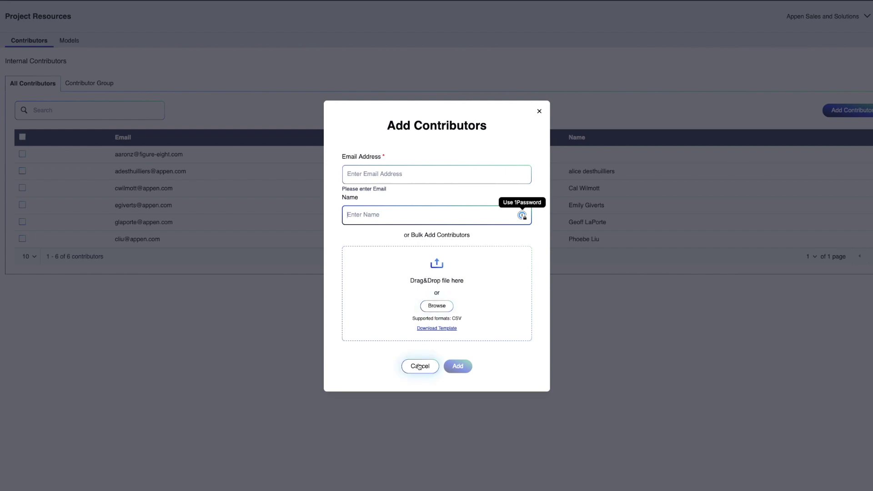
pyautogui.click(539, 112)
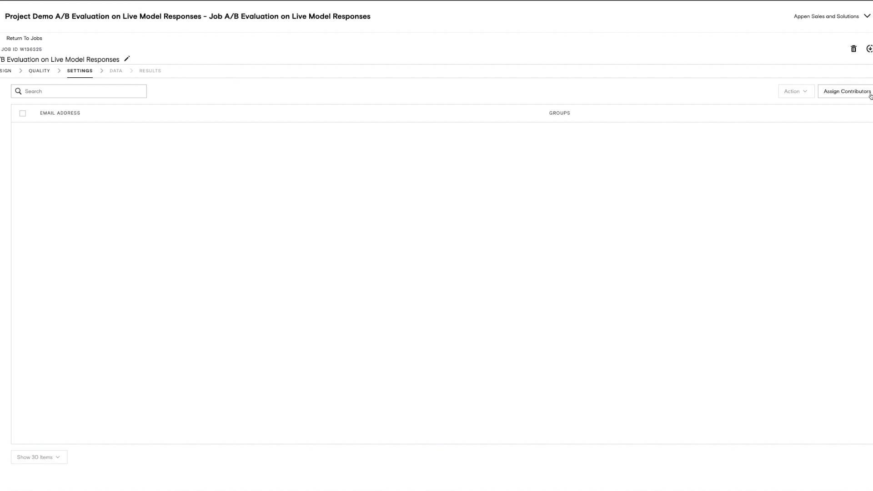
pyautogui.click(846, 91)
pyautogui.click(848, 109)
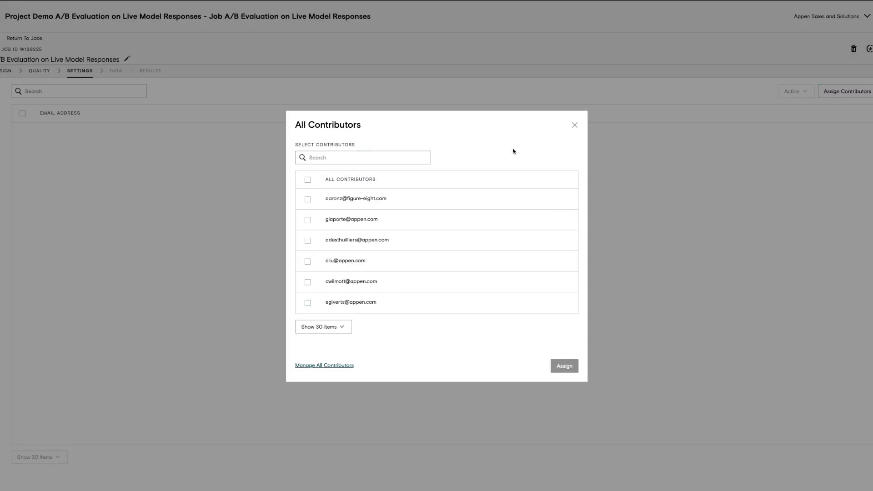
pyautogui.click(576, 126)
# Assign the contributor group Domain Experts Demo to the job, check the assigned contributors and return to the job settings
pyautogui.click(828, 91)
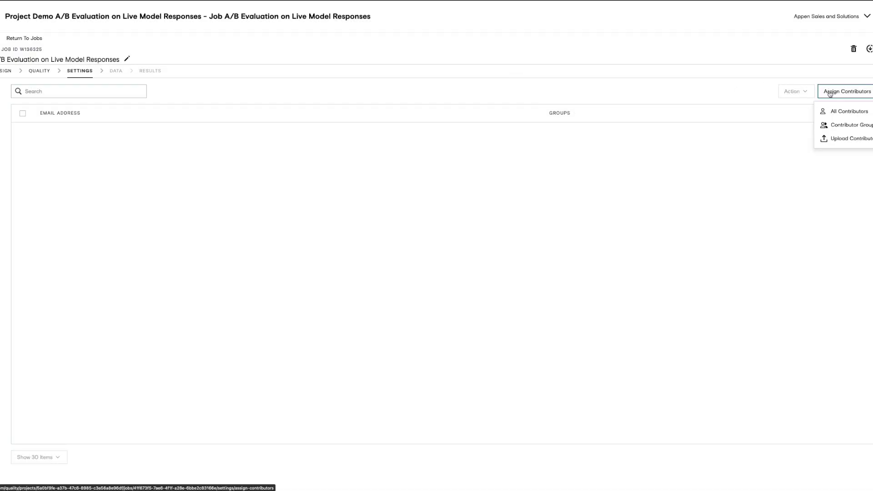
pyautogui.click(827, 122)
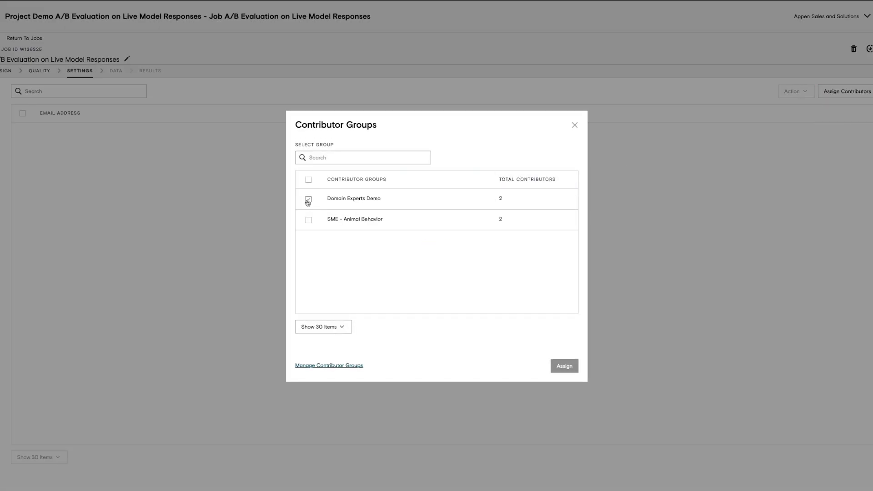
pyautogui.click(308, 200)
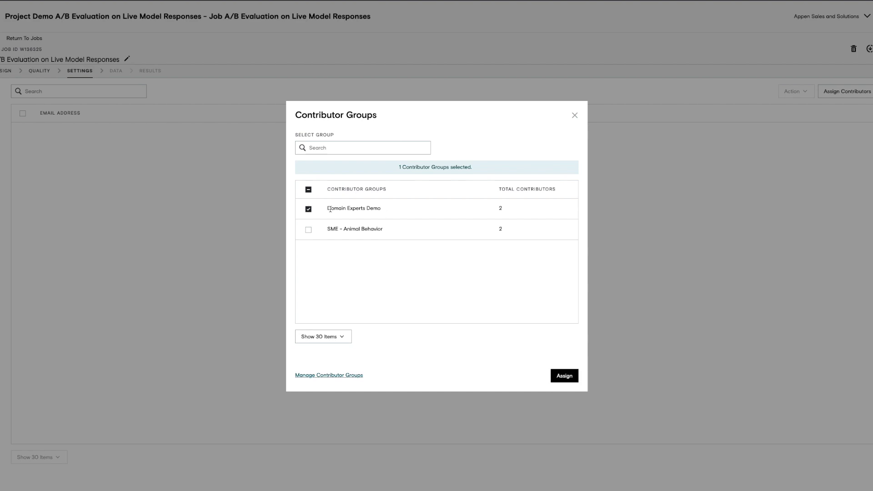
pyautogui.click(564, 376)
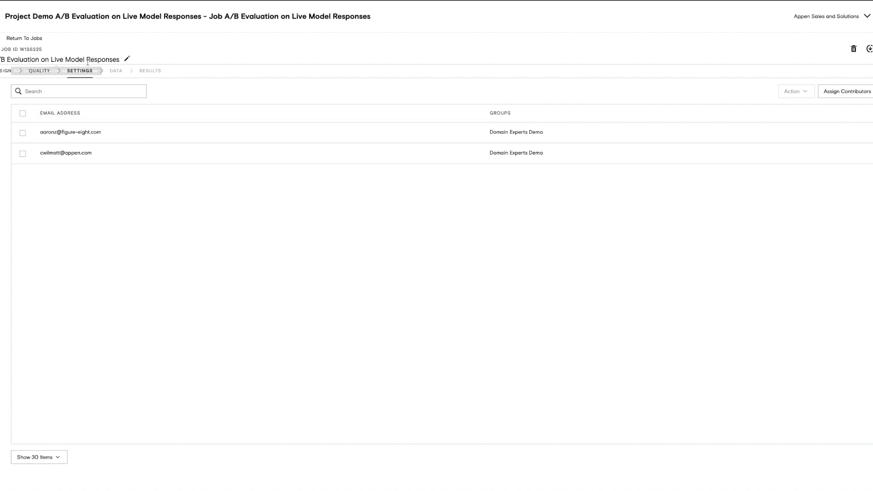
pyautogui.moveTo(41, 132); pyautogui.dragTo(105, 134)
pyautogui.click(130, 142)
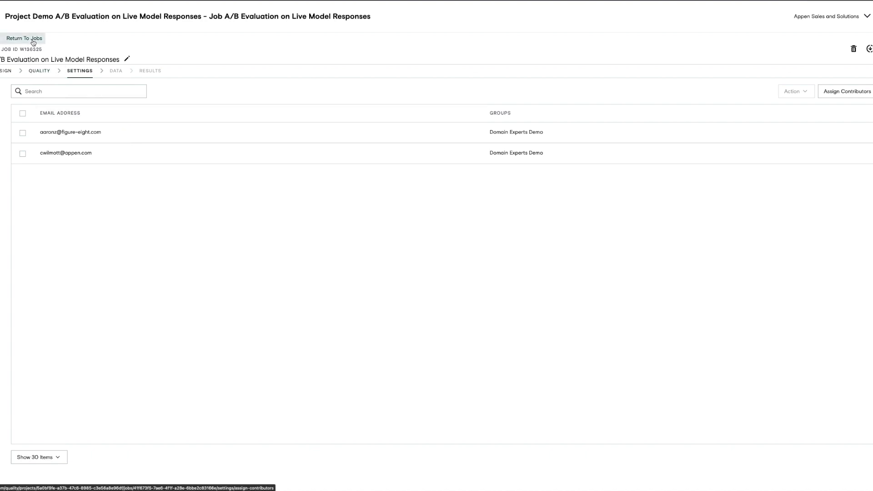
pyautogui.click(70, 73)
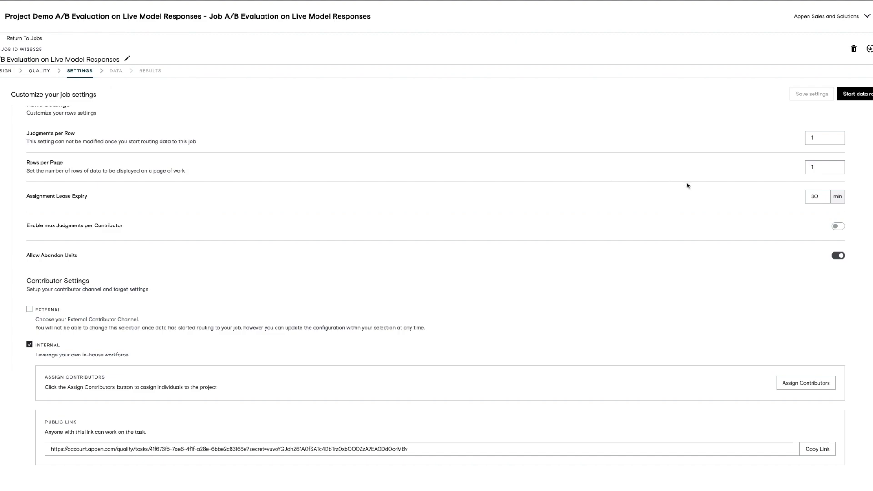
# Start data routing for the job and confirm running it without any judgable data
pyautogui.scroll(1, 710, 283)
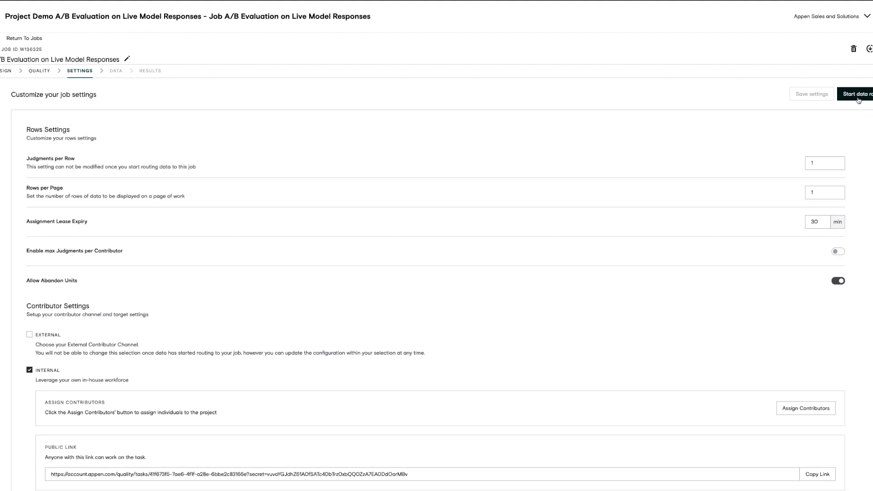
pyautogui.click(845, 97)
pyautogui.click(523, 276)
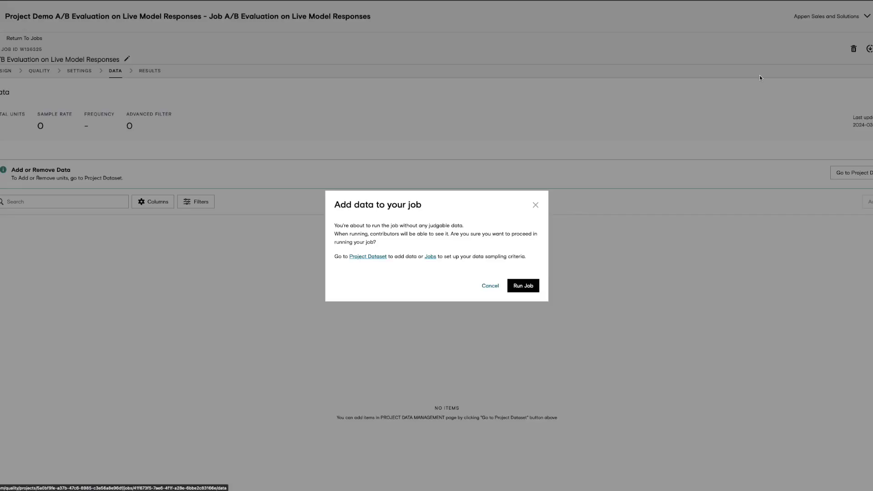
pyautogui.click(523, 285)
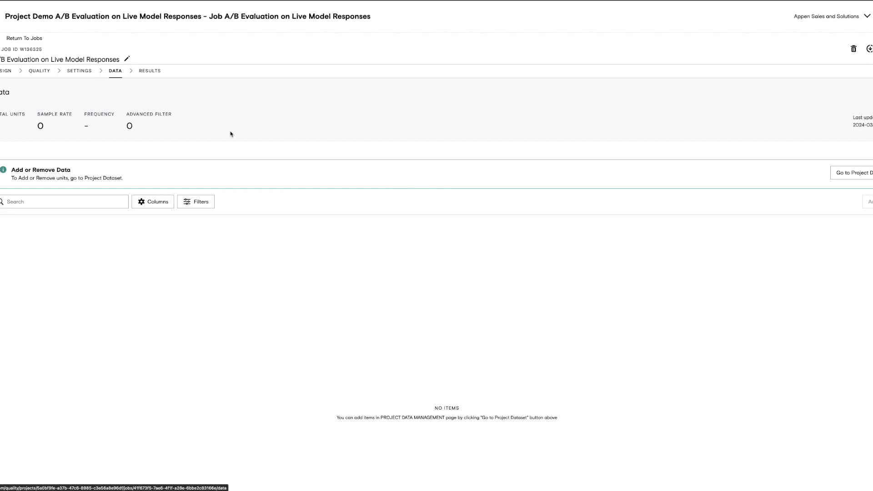
# Select all units in the project dataset and send 100% of them to the job A/B Evaluation on Live Model Responses
pyautogui.click(35, 41)
pyautogui.click(16, 41)
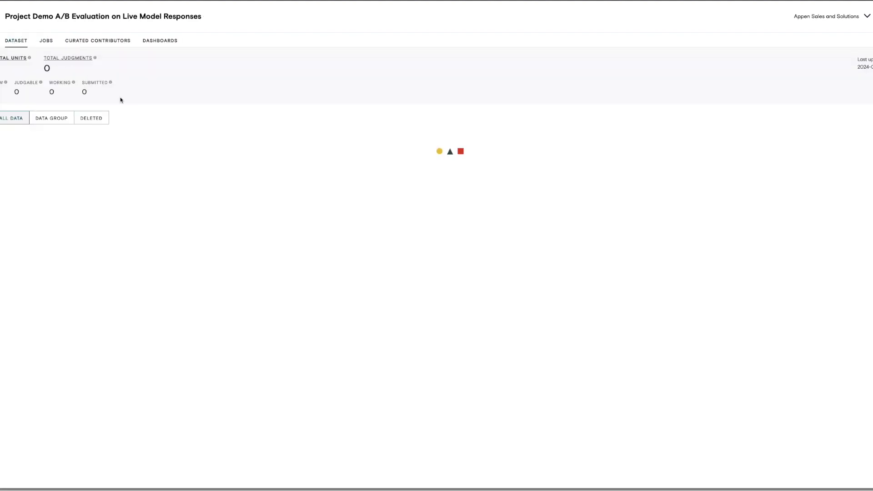
pyautogui.click(16, 177)
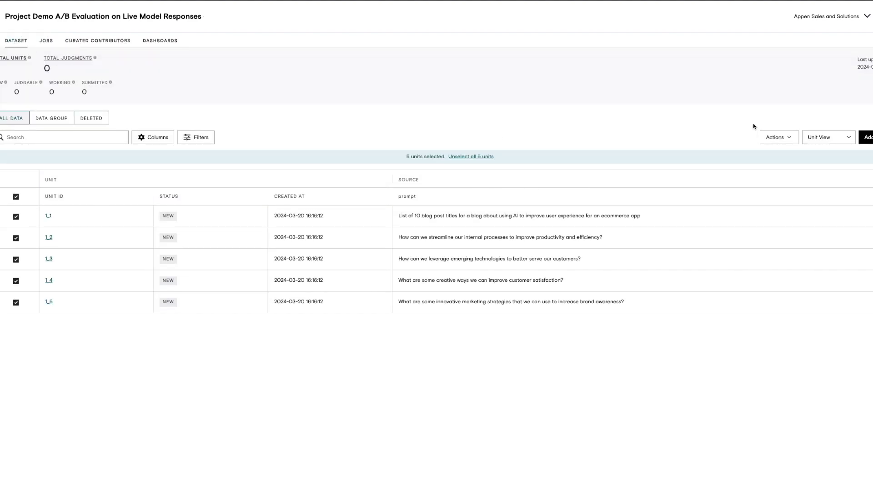
pyautogui.click(767, 137)
pyautogui.click(751, 155)
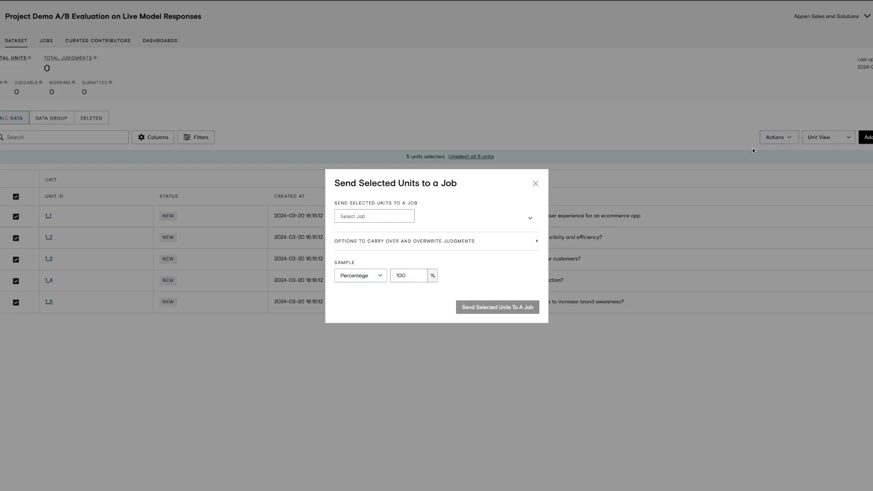
pyautogui.click(399, 217)
pyautogui.click(392, 234)
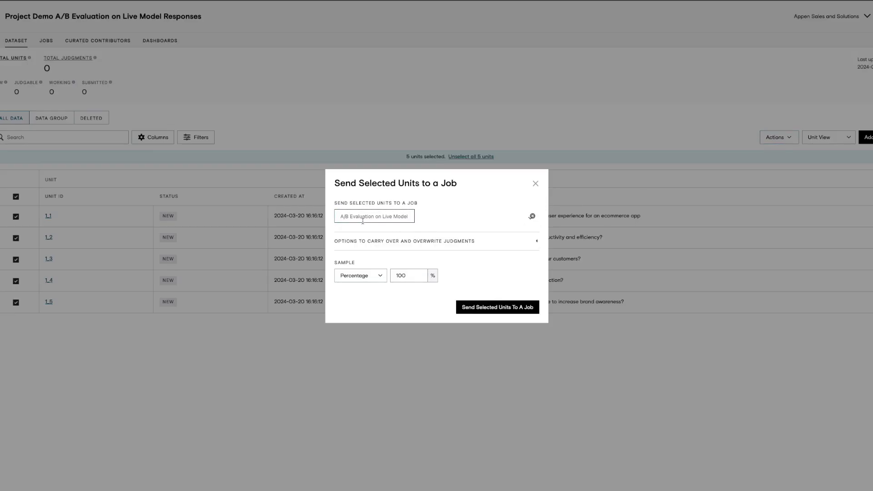
pyautogui.click(493, 308)
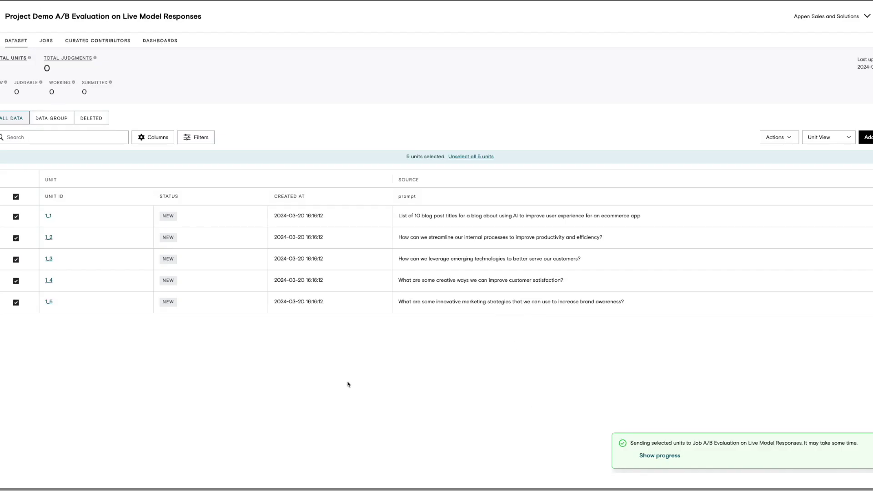
# Go to the settings of the A/B Evaluation on Live Model Responses work job and open its public link in a new browser tab
pyautogui.click(45, 42)
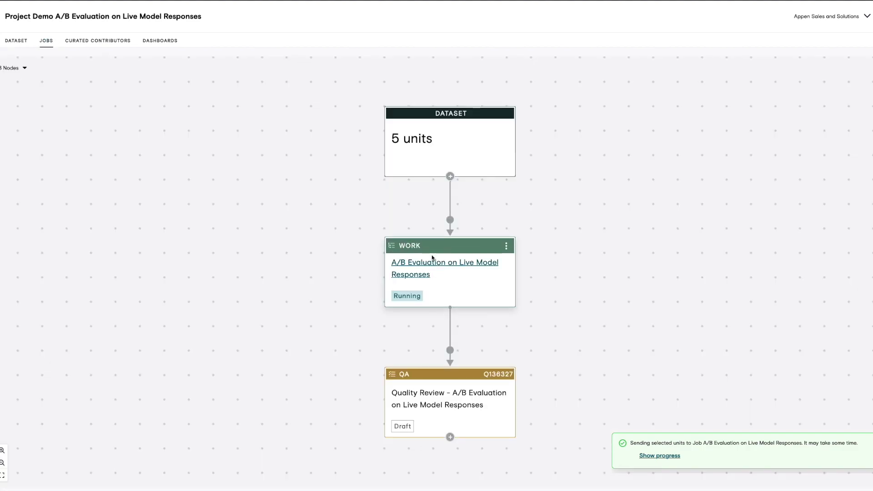
pyautogui.click(433, 264)
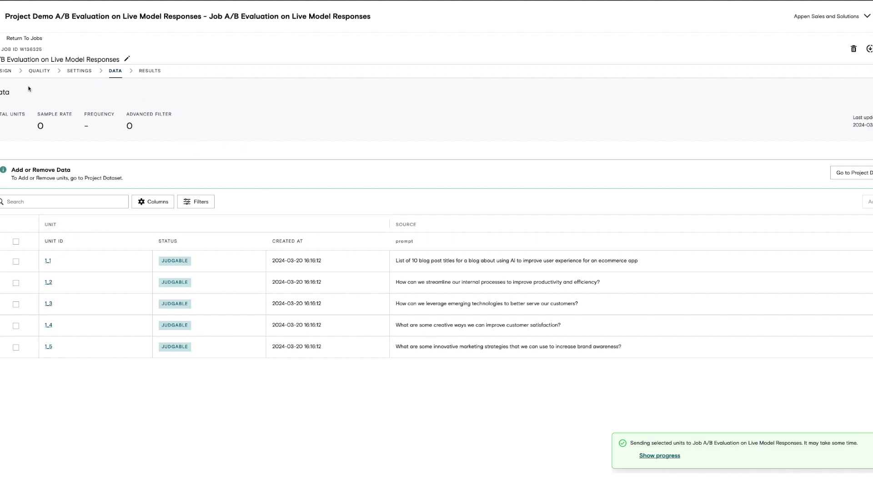
pyautogui.click(79, 75)
pyautogui.scroll(-2, 440, 315)
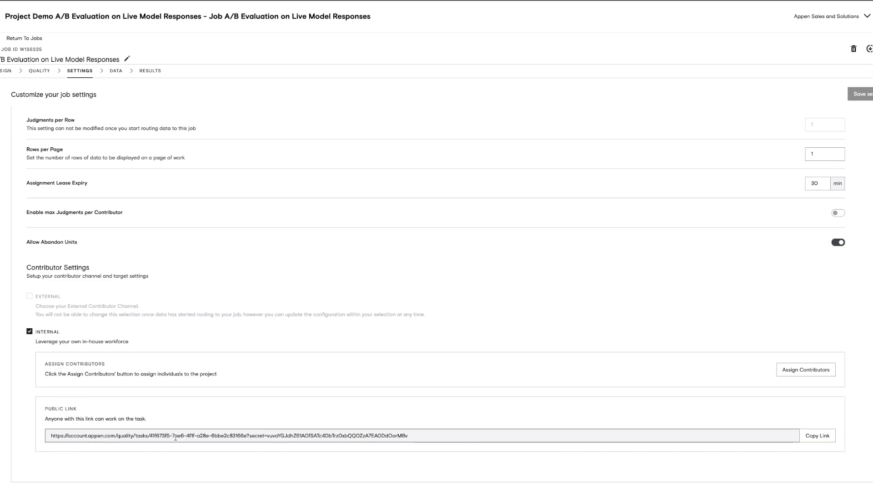
pyautogui.hotkey('ctrl', 't')
pyautogui.hotkey('ctrl', 'v')
pyautogui.press('Return')
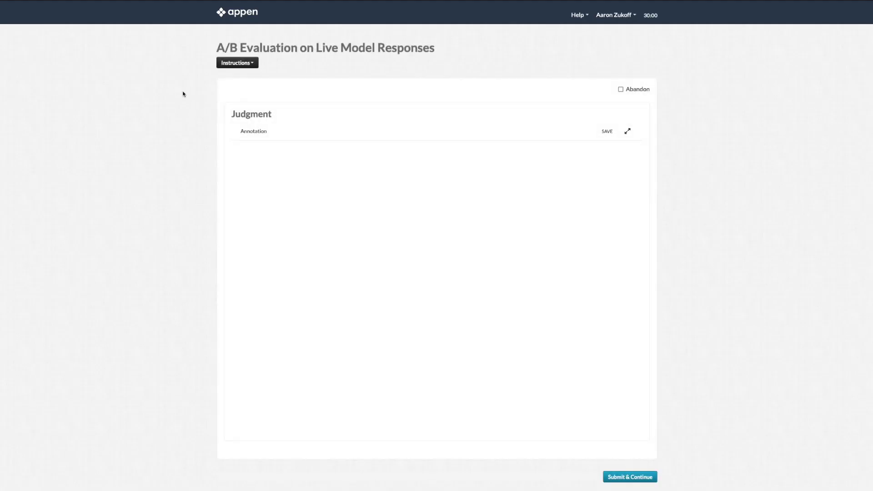
# Send the prefilled prompt about streamlining internal processes to the models and compare the two assistant responses
pyautogui.scroll(-2, 276, 170)
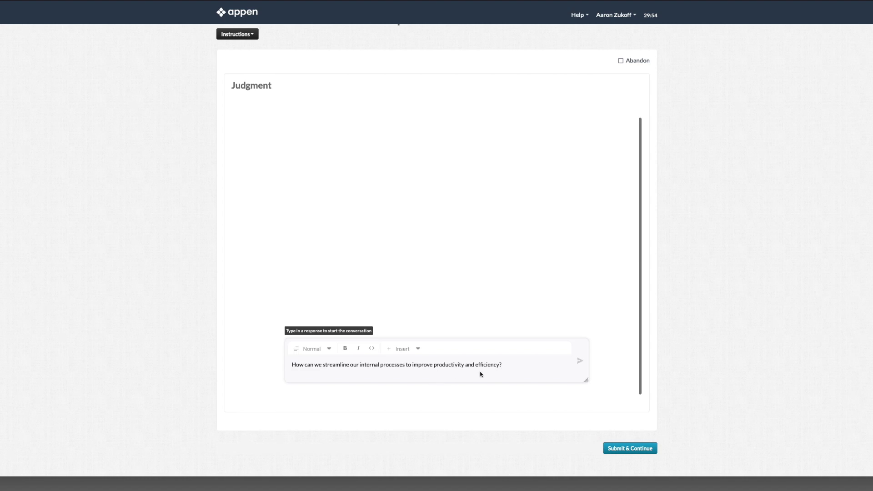
pyautogui.click(574, 362)
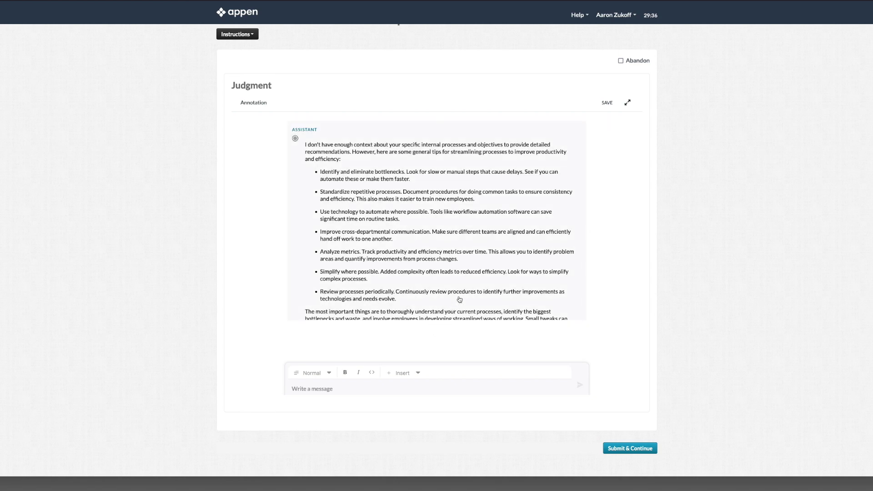
pyautogui.scroll(-2, 471, 230)
pyautogui.scroll(10, 472, 230)
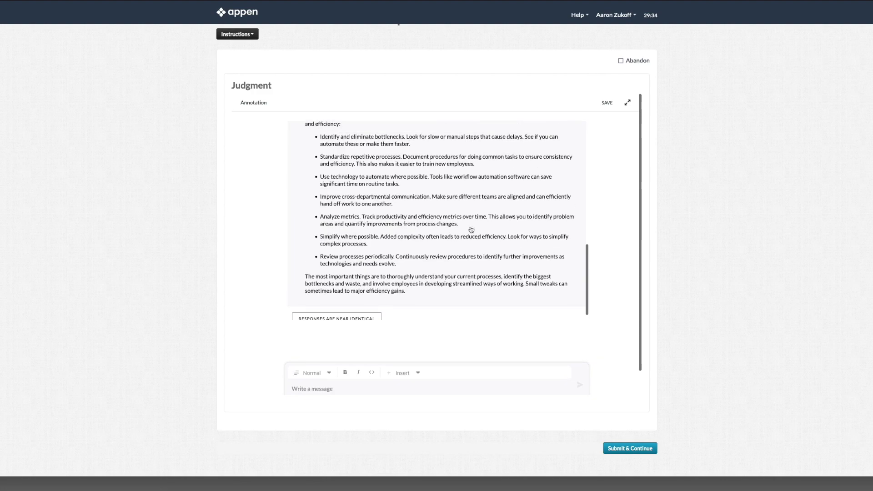
pyautogui.scroll(3, 471, 230)
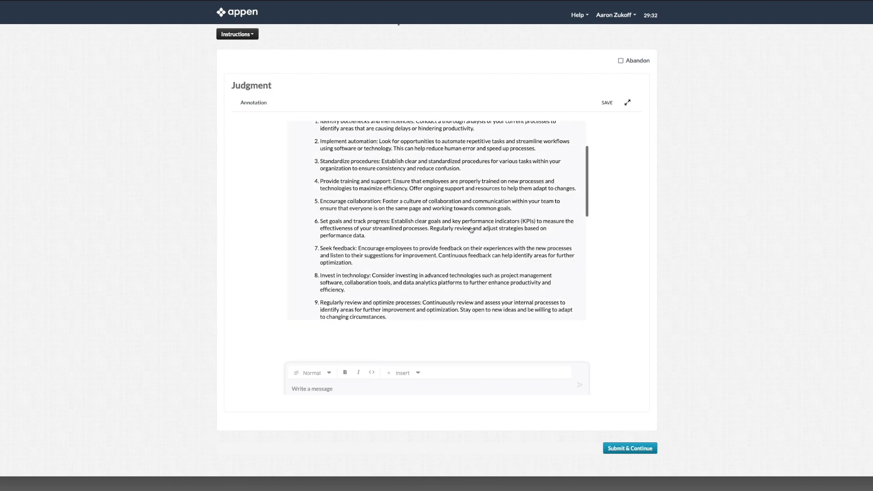
pyautogui.scroll(-1, 381, 170)
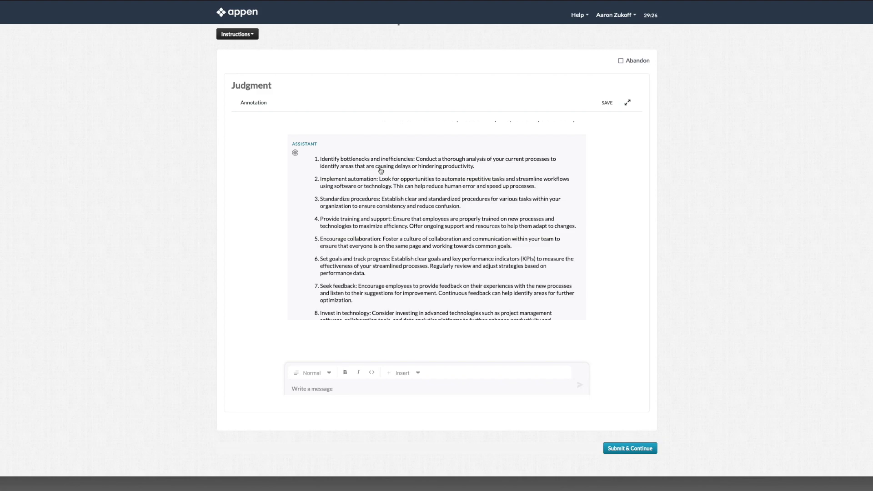
pyautogui.scroll(1, 396, 208)
pyautogui.scroll(-5, 395, 208)
pyautogui.scroll(-3, 395, 208)
pyautogui.scroll(-1, 396, 208)
pyautogui.scroll(1, 369, 197)
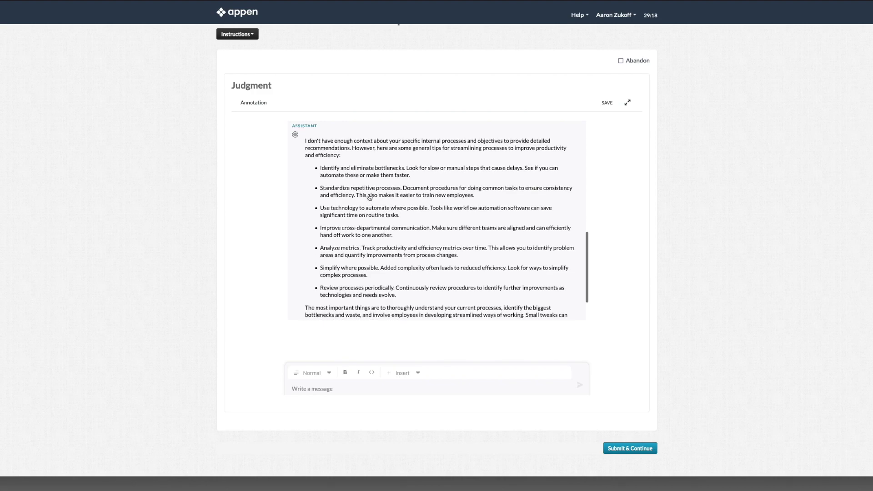
pyautogui.scroll(1, 378, 155)
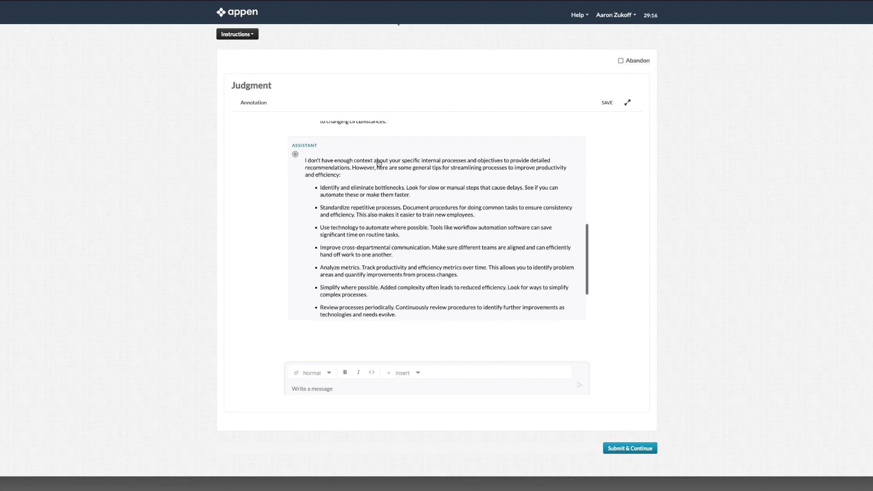
# Choose the first assistant response as the preferred one, submit the judgment and continue to the following unit
pyautogui.scroll(10, 425, 184)
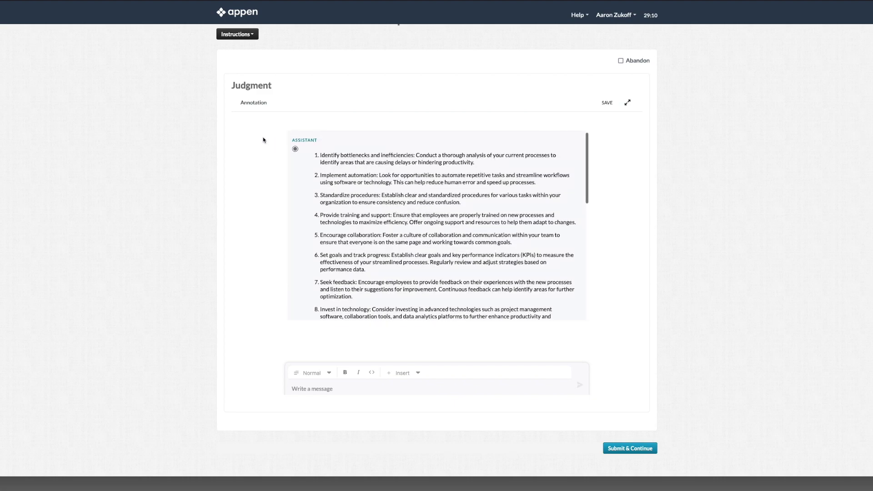
pyautogui.scroll(-10, 325, 175)
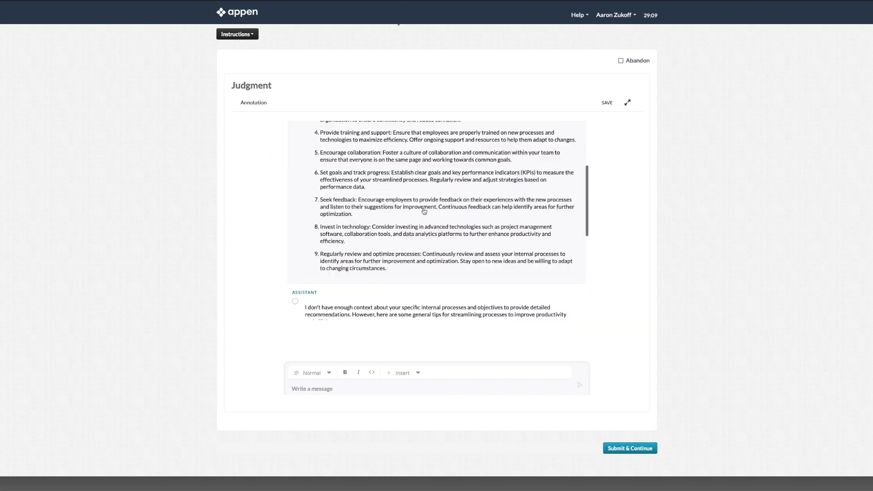
pyautogui.click(621, 451)
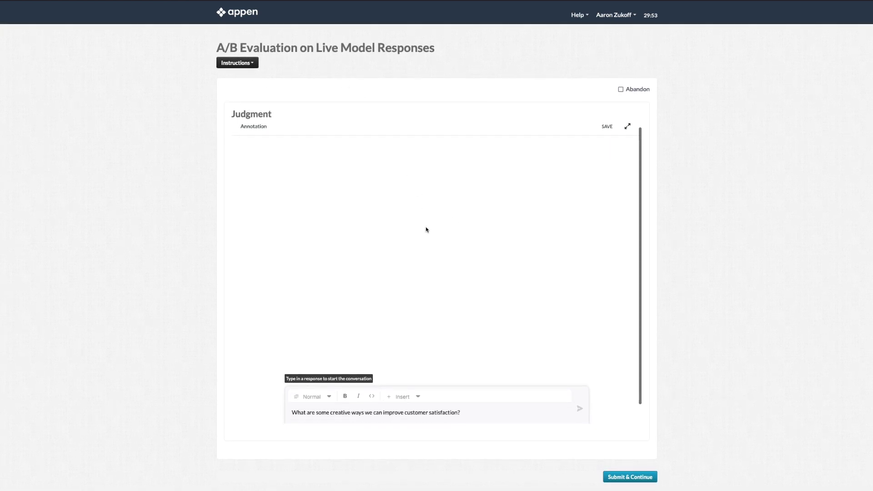
pyautogui.scroll(-1, 426, 228)
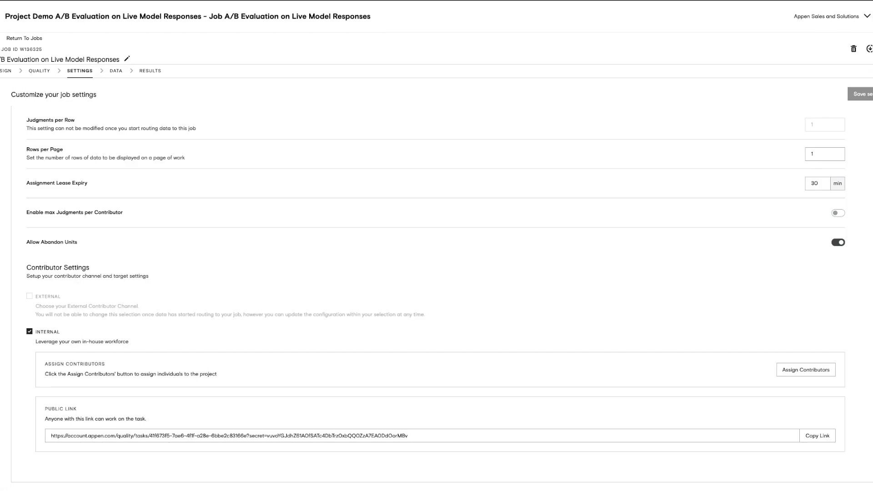
# Return to the project dataset and review the submitted judgment for unit 1_2, including both assistant responses
pyautogui.click(30, 42)
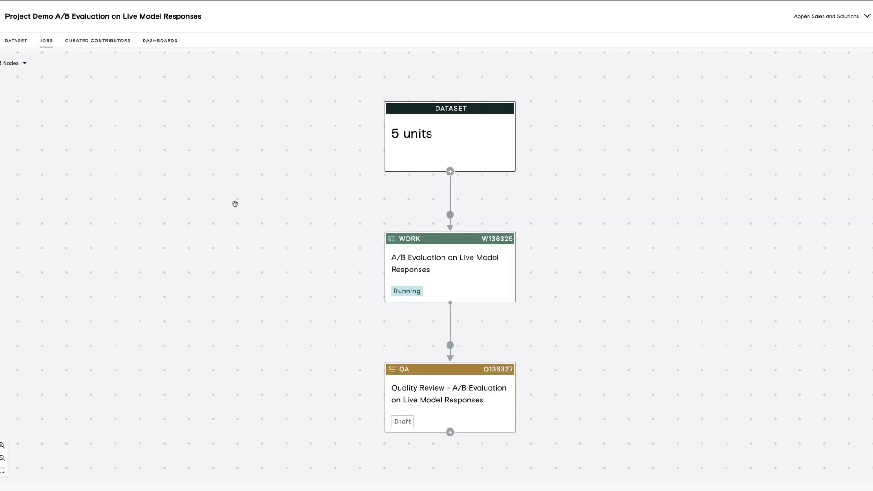
pyautogui.click(22, 43)
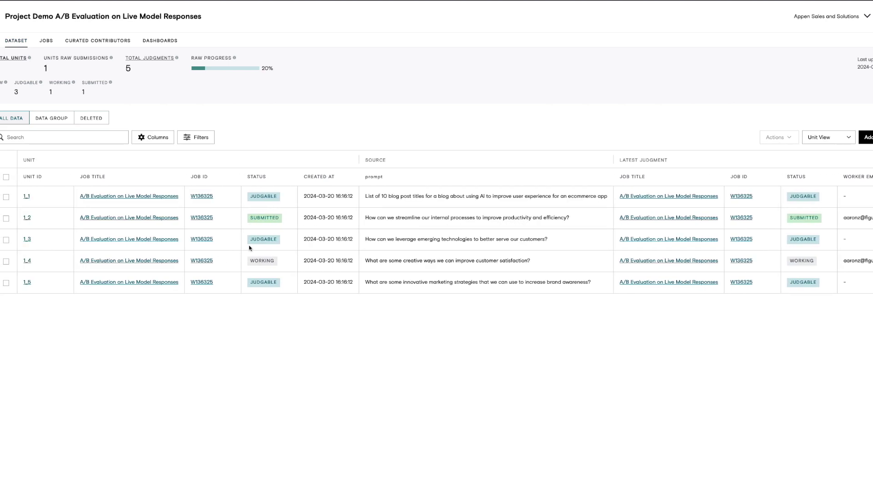
pyautogui.click(26, 218)
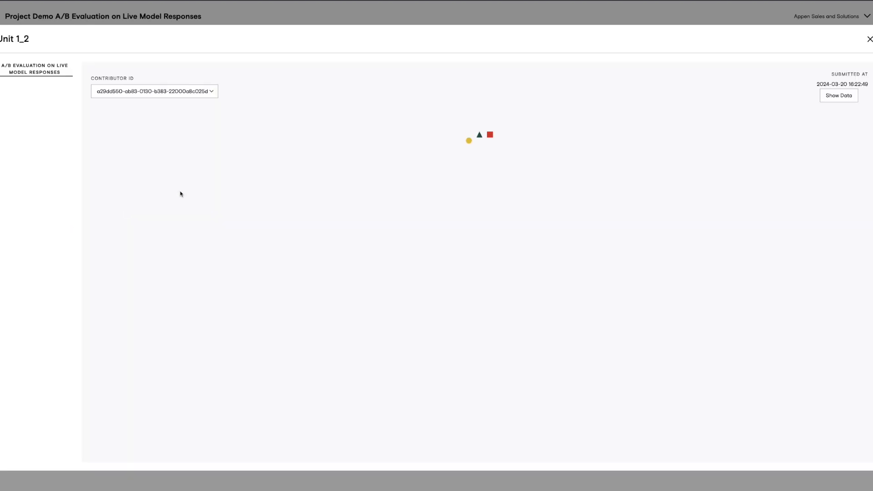
pyautogui.scroll(-2, 425, 224)
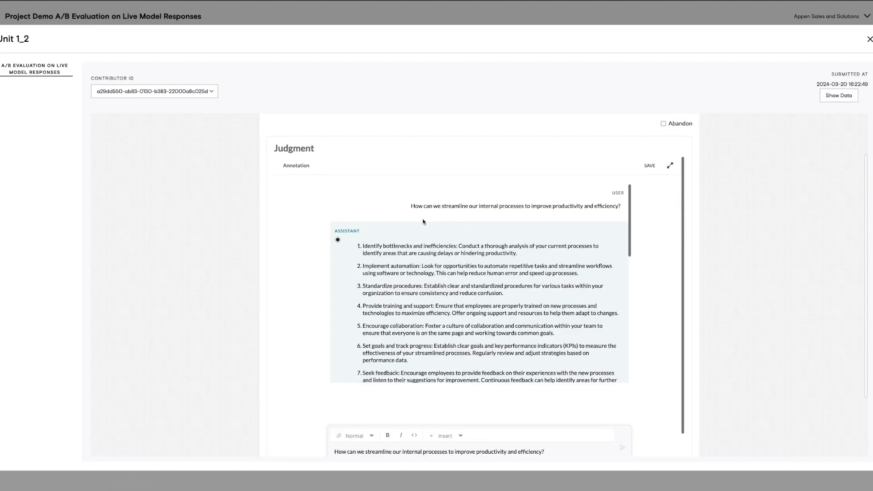
pyautogui.scroll(-10, 518, 255)
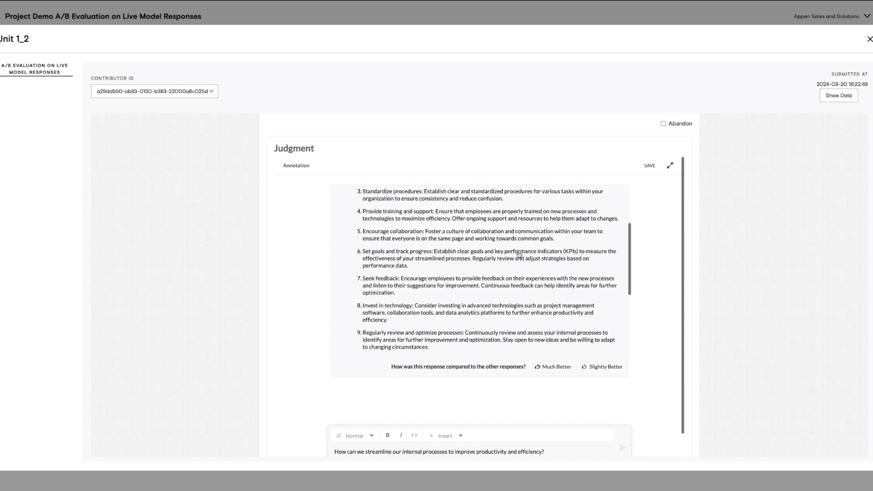
pyautogui.scroll(-2, 519, 251)
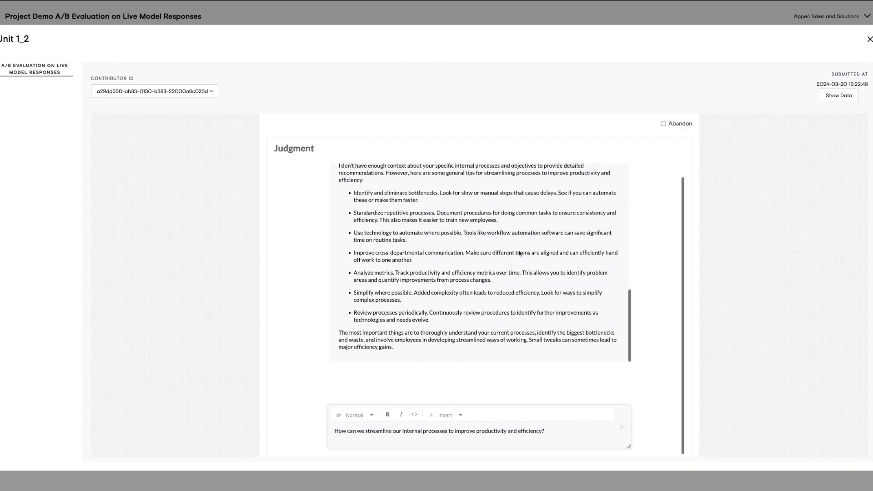
pyautogui.click(870, 39)
pyautogui.press('super+Tab')
pyautogui.press('super+shift+Tab')
pyautogui.press('super+shift+Tab')
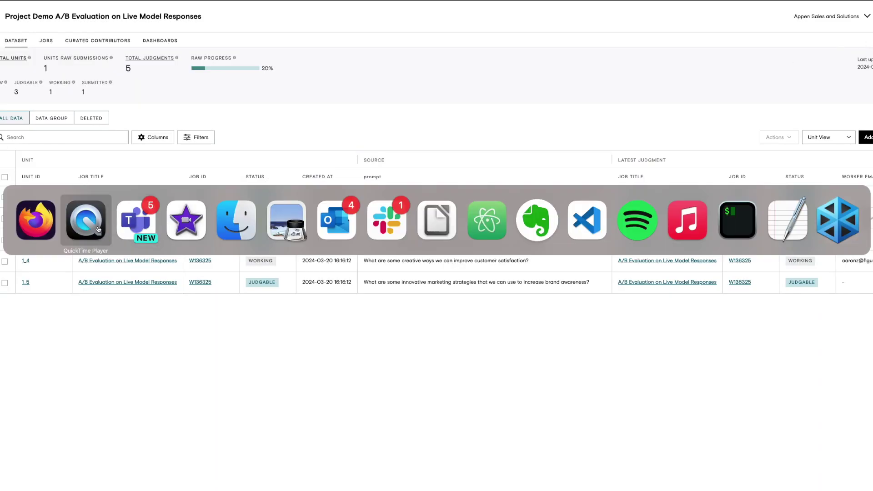